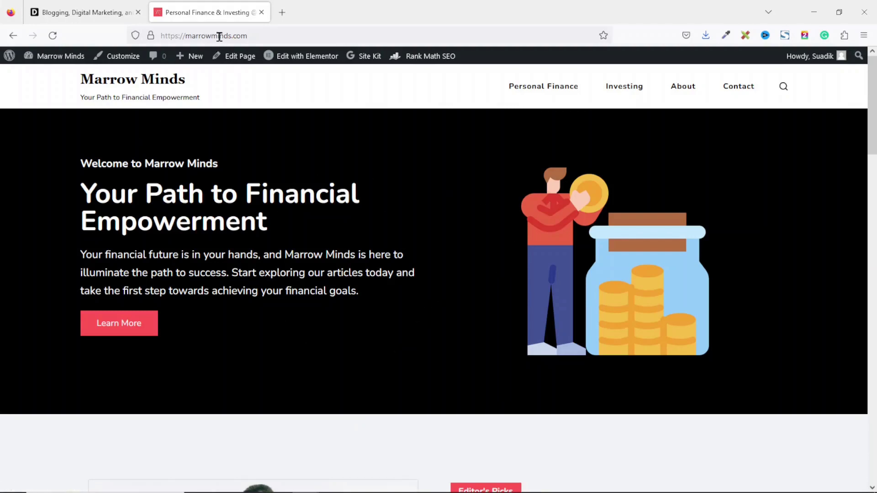
- Open the nonexistent address marrowminds.com/sdojeowrje to view the site's default 404 page and its heading
{"action": "left_click", "coordinate": [279, 37]}
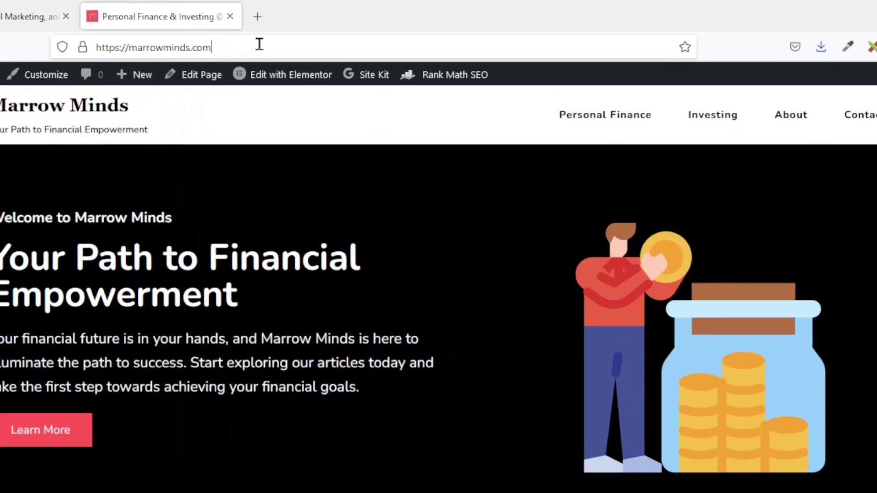
{"action": "left_click", "coordinate": [256, 42]}
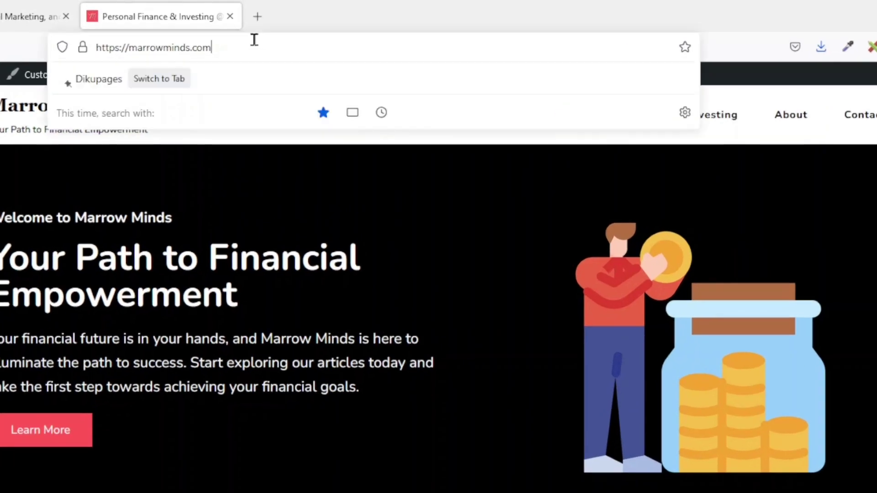
{"action": "type", "text": "/sdojeowrje"}
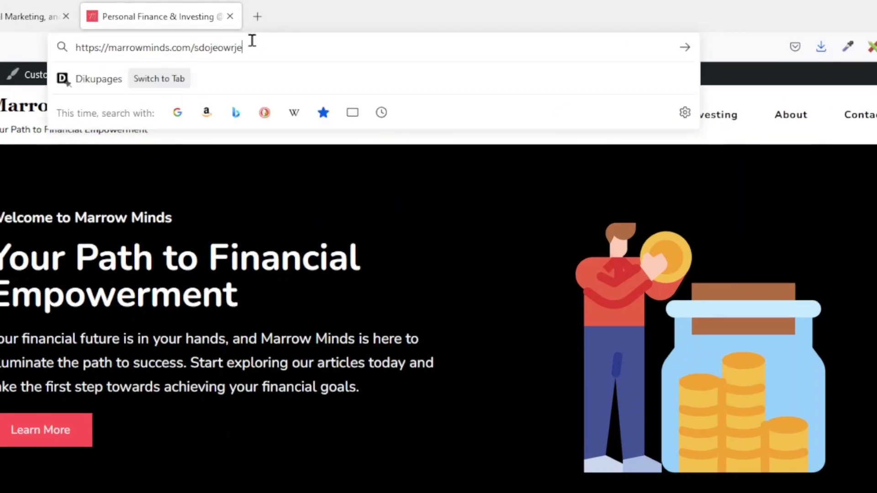
{"action": "key", "text": "Return"}
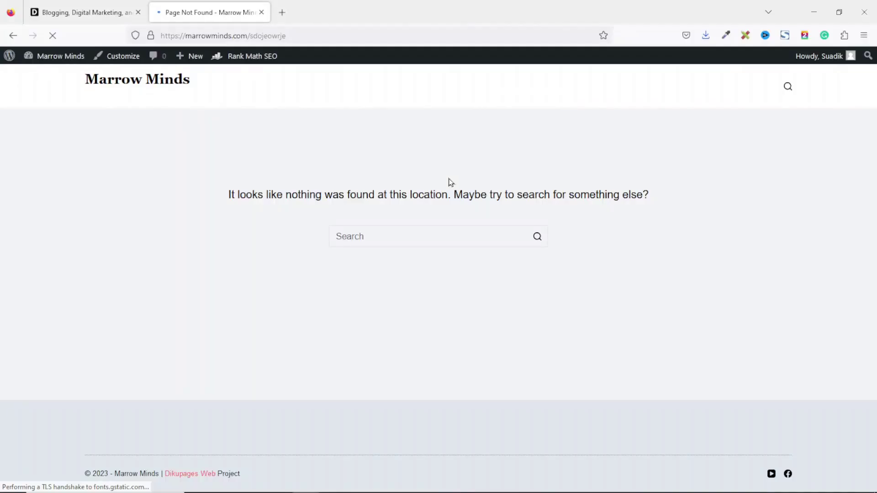
{"action": "left_click_drag", "start_coordinate": [272, 153], "coordinate": [626, 163]}
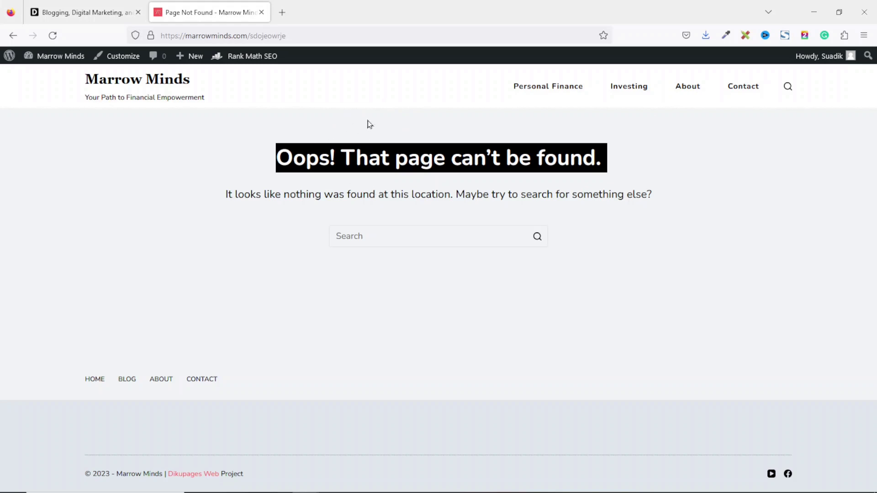
- Switch to the Dikupages site and open the nonexistent address dikupages.com/sdiojfekj to view its custom 404 page
{"action": "left_click", "coordinate": [93, 16]}
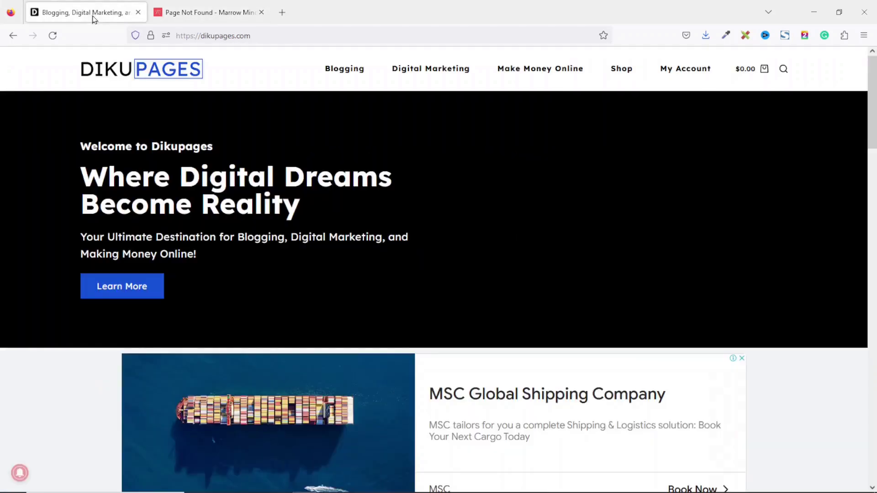
{"action": "left_click", "coordinate": [275, 33]}
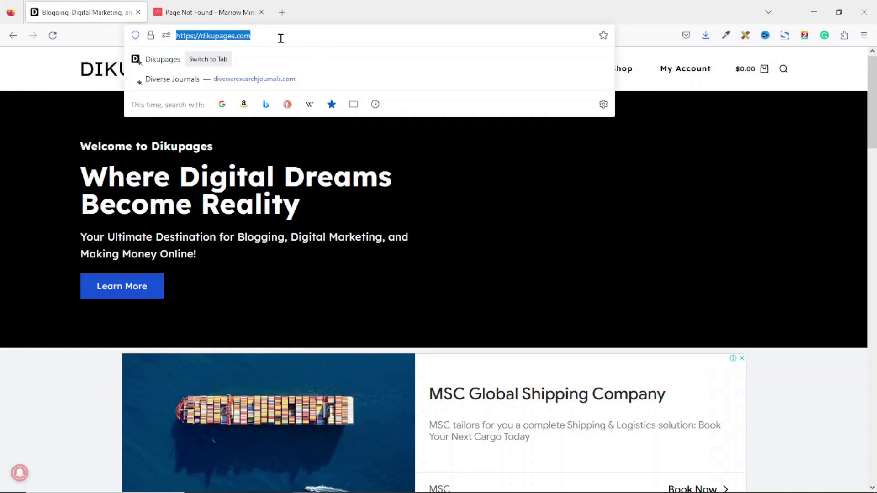
{"action": "left_click", "coordinate": [280, 37]}
{"action": "type", "text": "/sdiojfekj"}
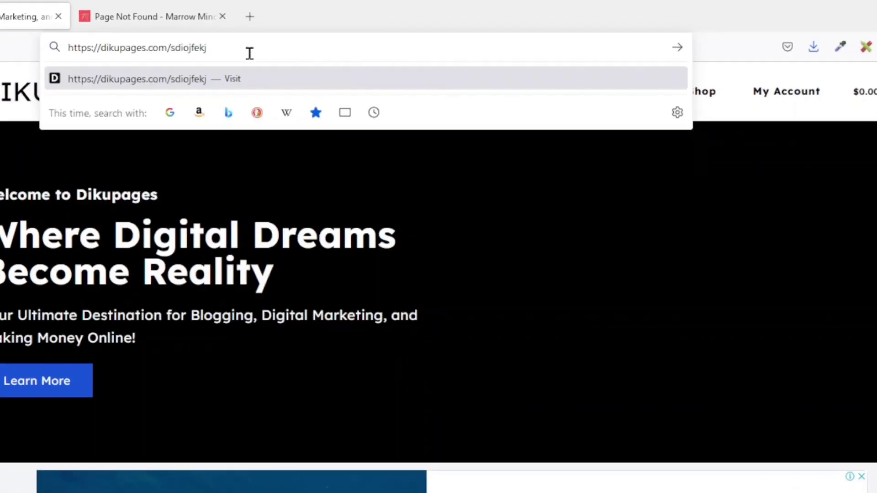
{"action": "key", "text": "Return"}
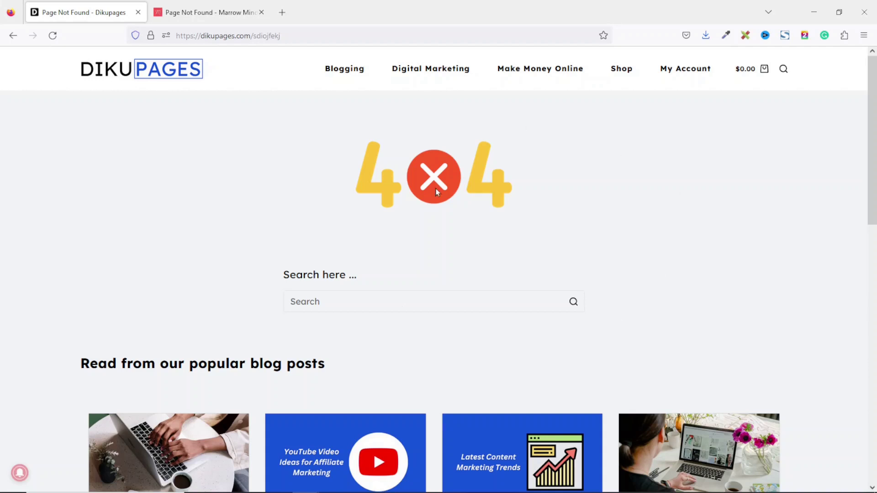
- Examine the custom 404 page's search field and popular blog posts, and compare it with the Marrow Minds default 404 page
{"action": "left_click", "coordinate": [451, 298]}
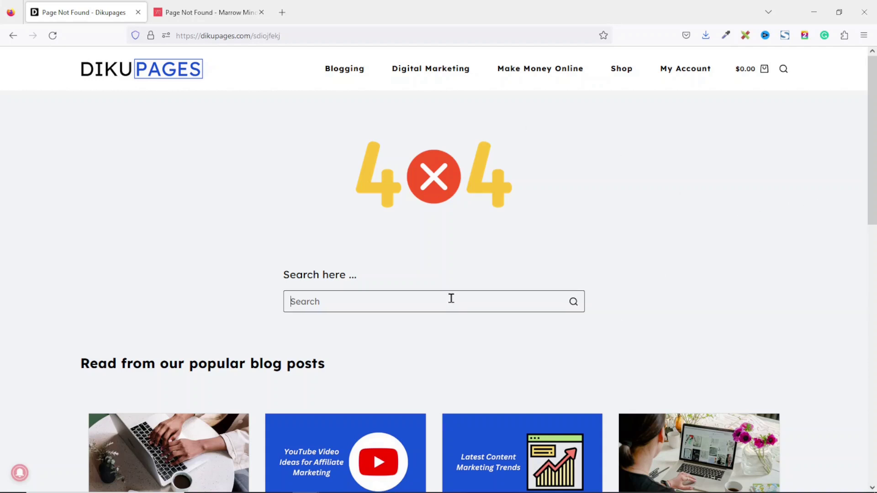
{"action": "type", "text": "k"}
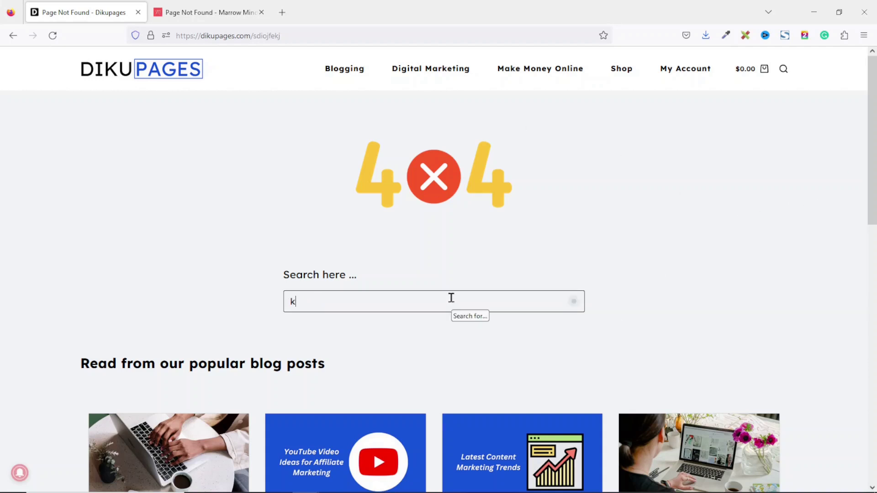
{"action": "scroll", "coordinate": [439, 256], "scroll_direction": "down", "scroll_amount": 7}
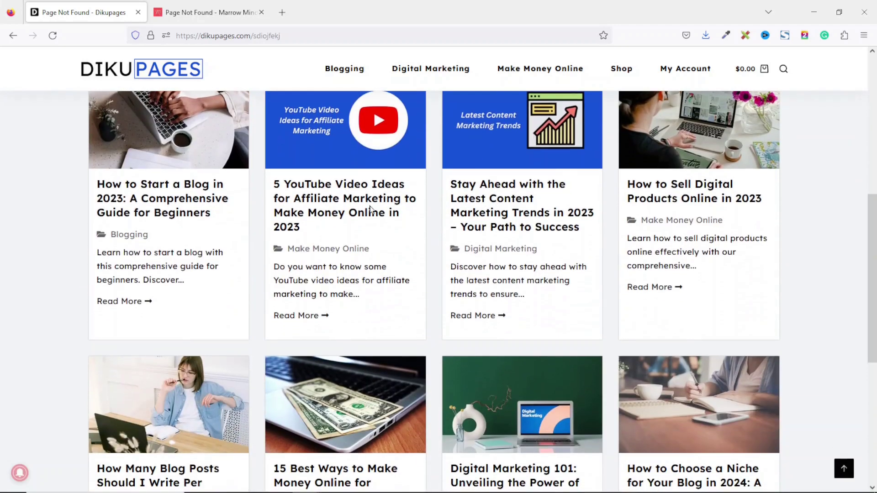
{"action": "left_click_drag", "start_coordinate": [872, 271], "coordinate": [874, 133]}
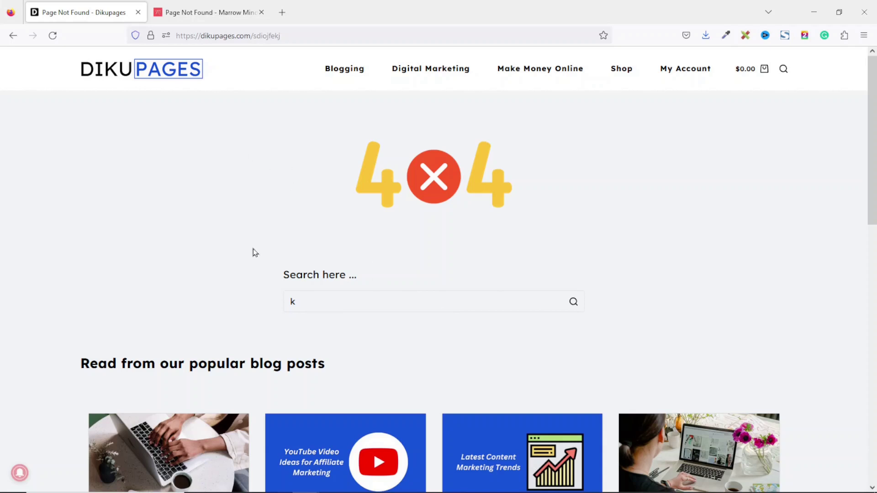
{"action": "left_click", "coordinate": [222, 10]}
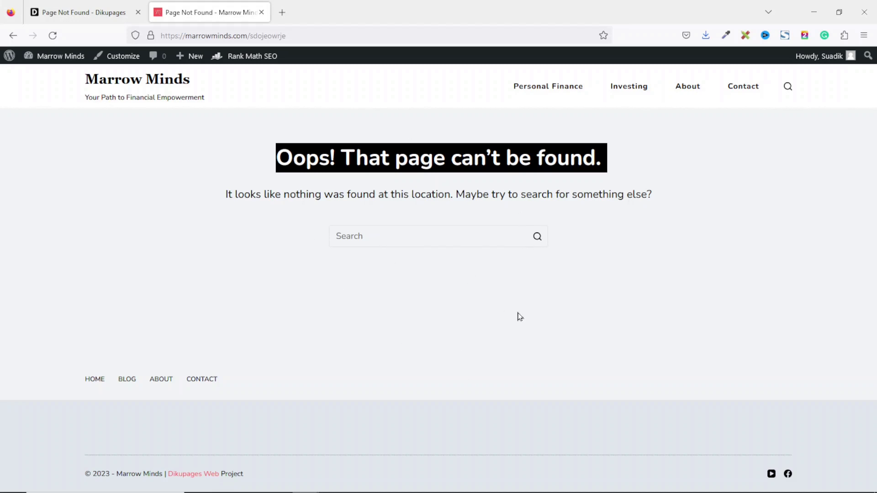
{"action": "left_click", "coordinate": [72, 12]}
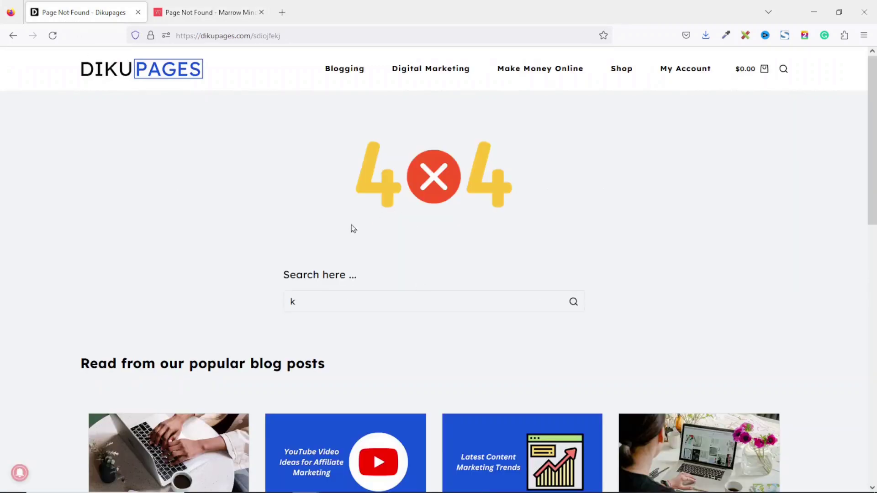
- Create a new page titled "404 Page" on the Marrow Minds site and publish it
{"action": "left_click", "coordinate": [215, 9]}
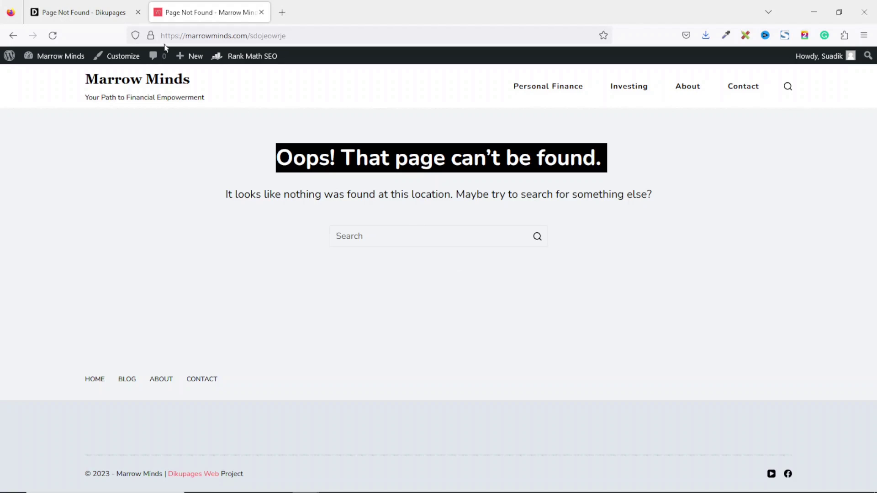
{"action": "mouse_move", "coordinate": [195, 59]}
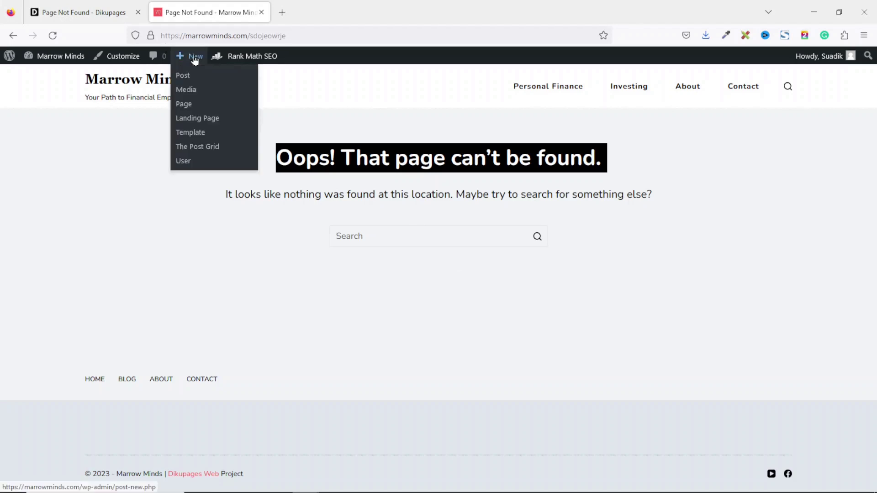
{"action": "left_click", "coordinate": [185, 105]}
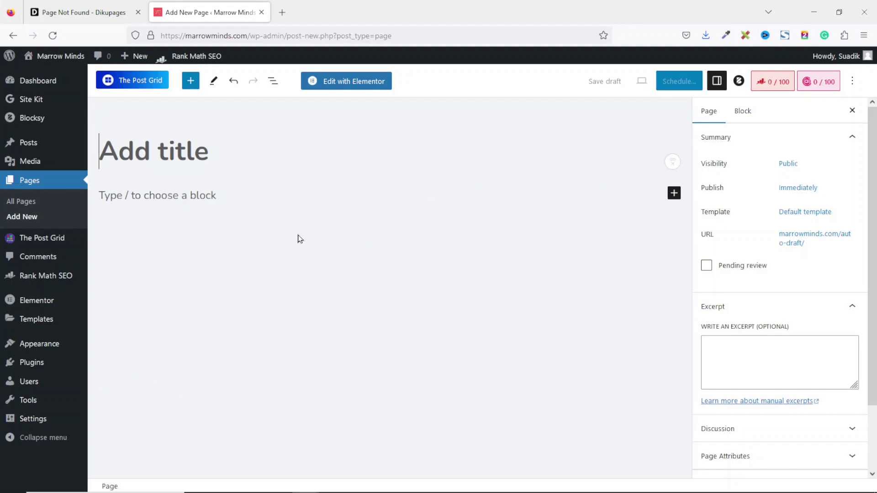
{"action": "type", "text": "404 Page"}
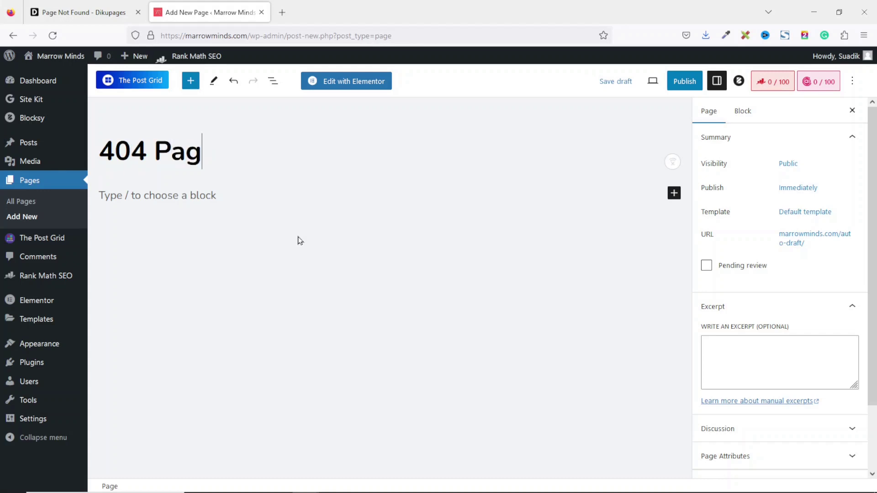
{"action": "left_click", "coordinate": [681, 84]}
{"action": "left_click", "coordinate": [762, 81]}
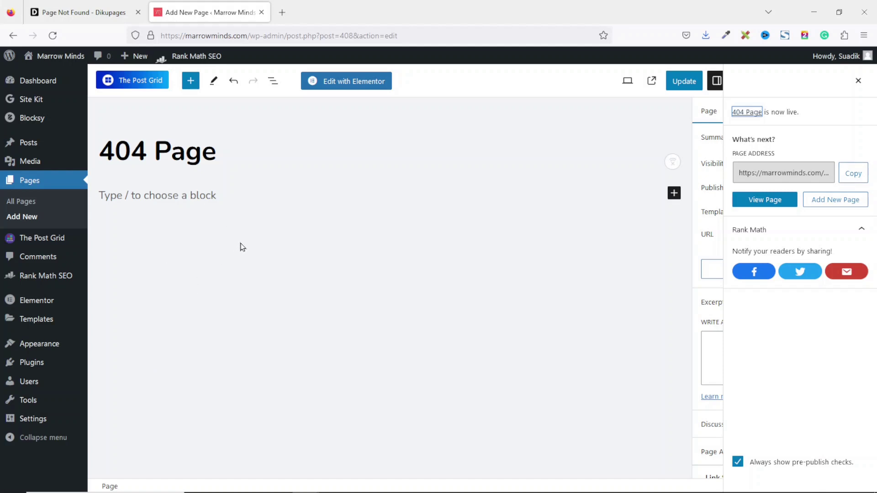
- Open the 404 Page for editing with Elementor and set its page layout to Elementor Full Width
{"action": "left_click", "coordinate": [375, 86]}
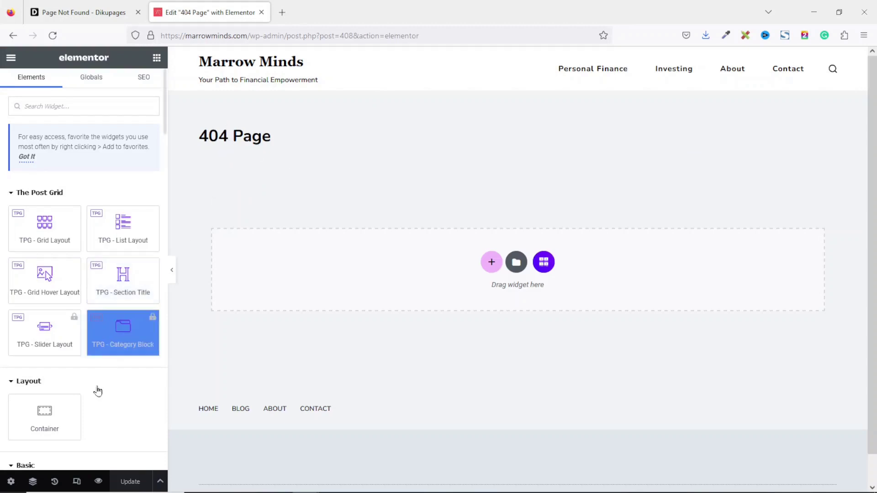
{"action": "left_click", "coordinate": [12, 483]}
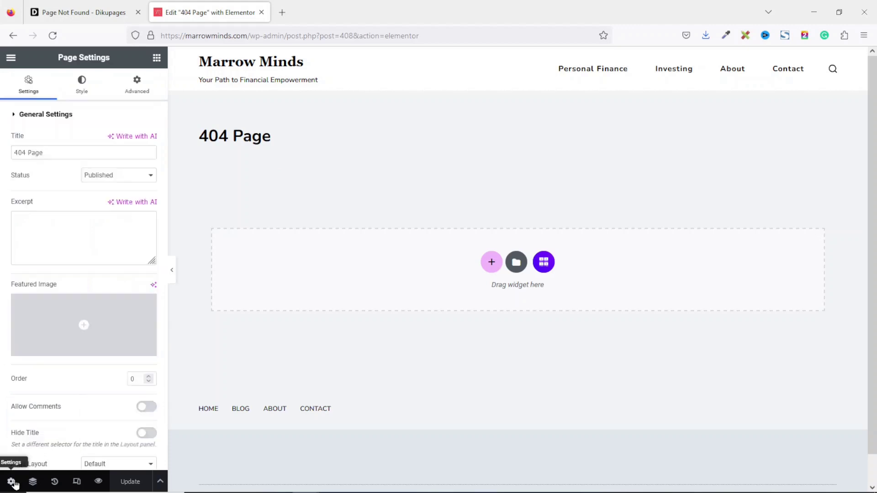
{"action": "left_click", "coordinate": [121, 465]}
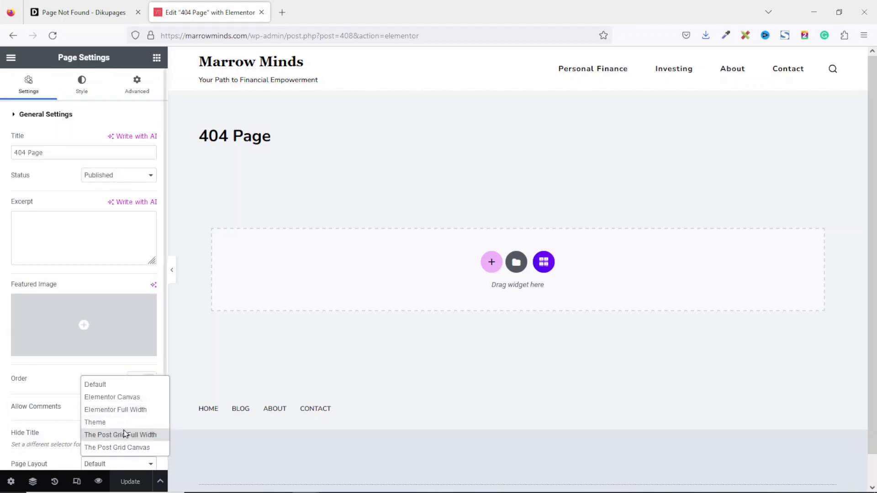
{"action": "left_click", "coordinate": [115, 410]}
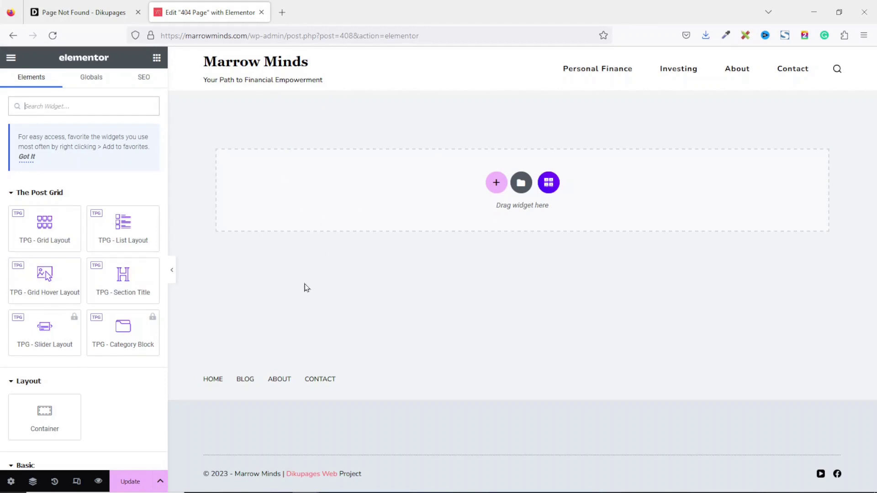
- Check the Dikupages 404 page as reference, and add a three-column container with a wide middle column to the 404 Page
{"action": "left_click", "coordinate": [89, 12]}
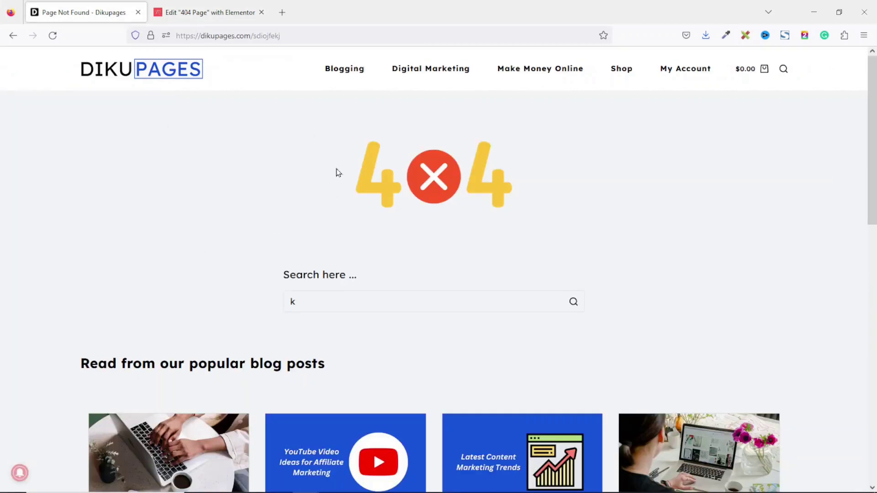
{"action": "left_click", "coordinate": [215, 14]}
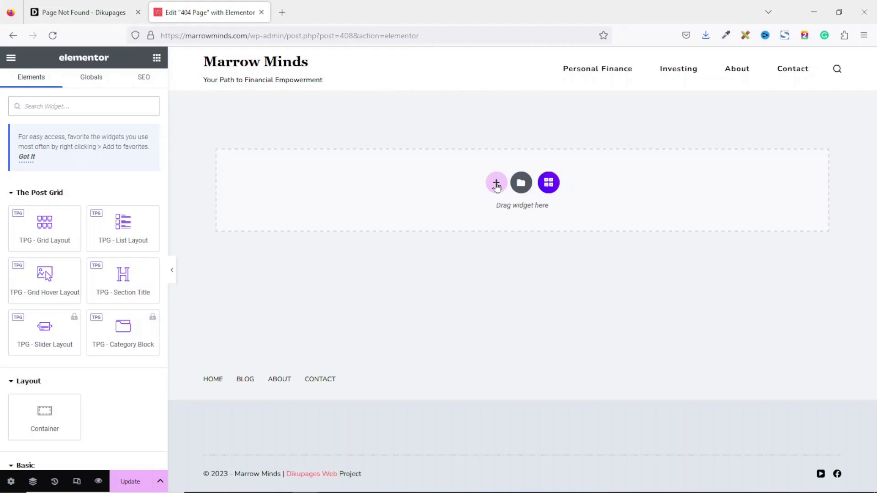
{"action": "left_click", "coordinate": [496, 185]}
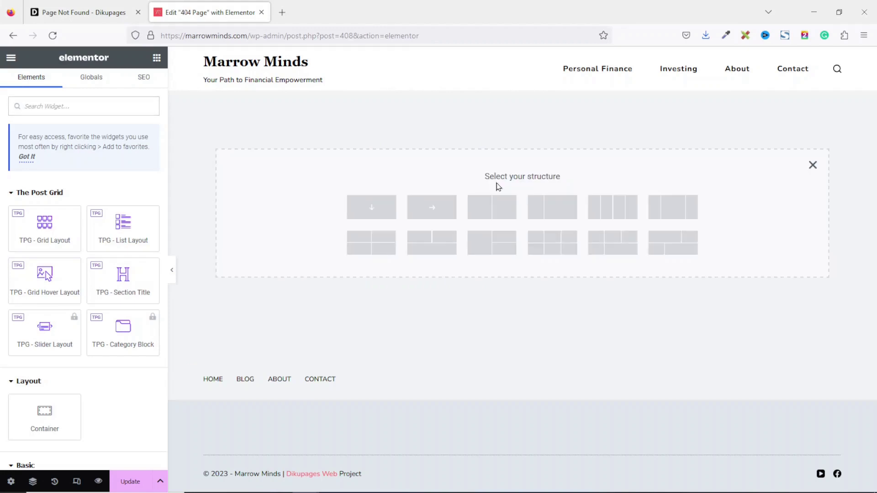
{"action": "left_click", "coordinate": [670, 214]}
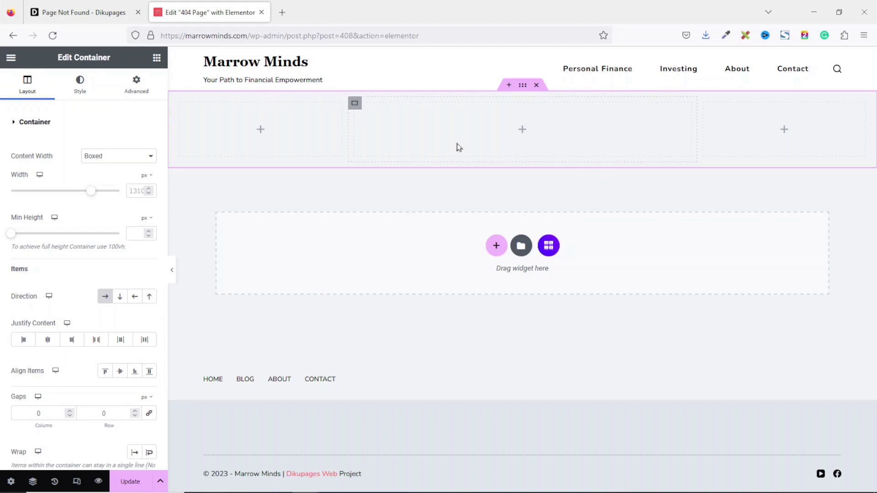
- Add an Image widget to the middle column and upload the 404 picture from Downloads as its image
{"action": "left_click", "coordinate": [156, 58]}
{"action": "left_click_drag", "start_coordinate": [122, 339], "coordinate": [540, 138]}
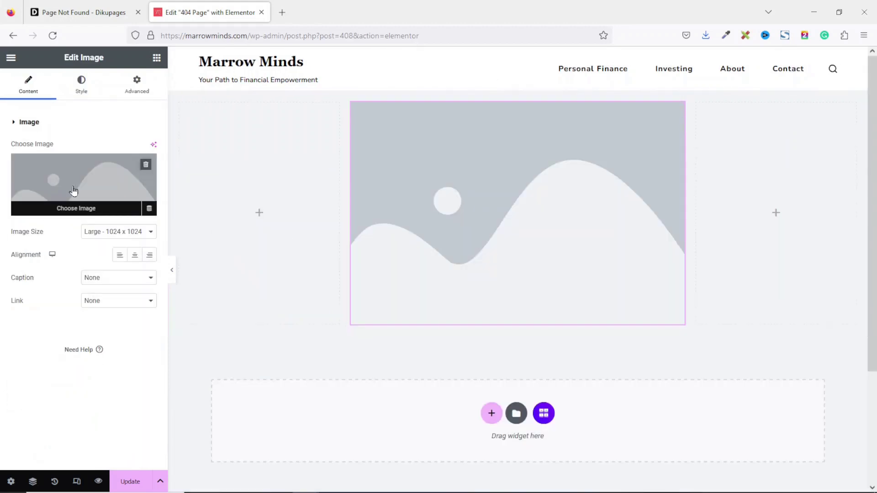
{"action": "left_click", "coordinate": [77, 186]}
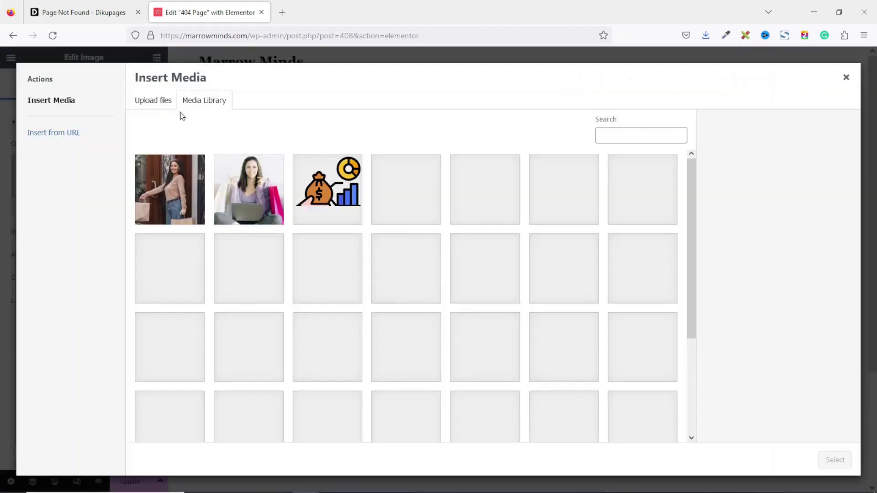
{"action": "left_click", "coordinate": [153, 101]}
{"action": "left_click", "coordinate": [476, 262]}
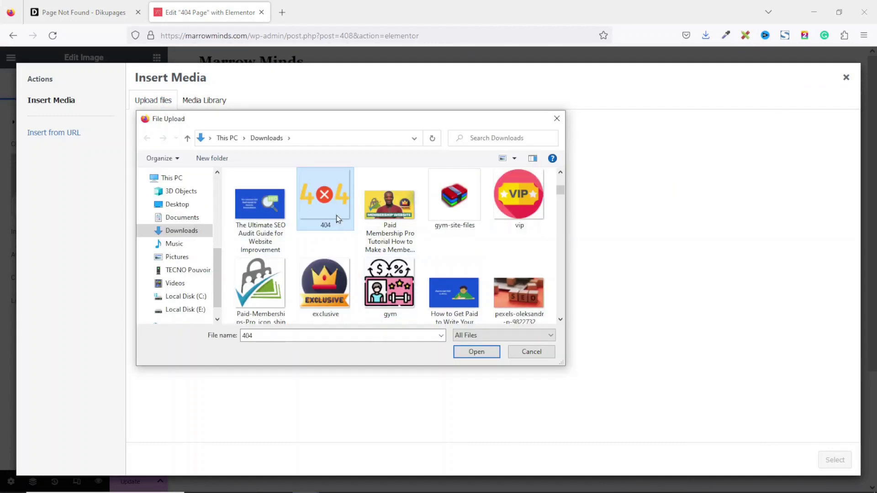
{"action": "left_click", "coordinate": [476, 352]}
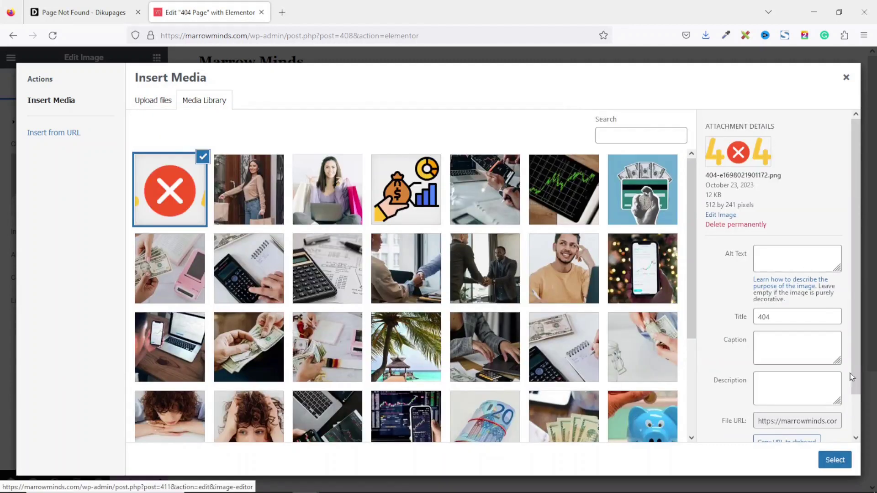
{"action": "left_click", "coordinate": [835, 460]}
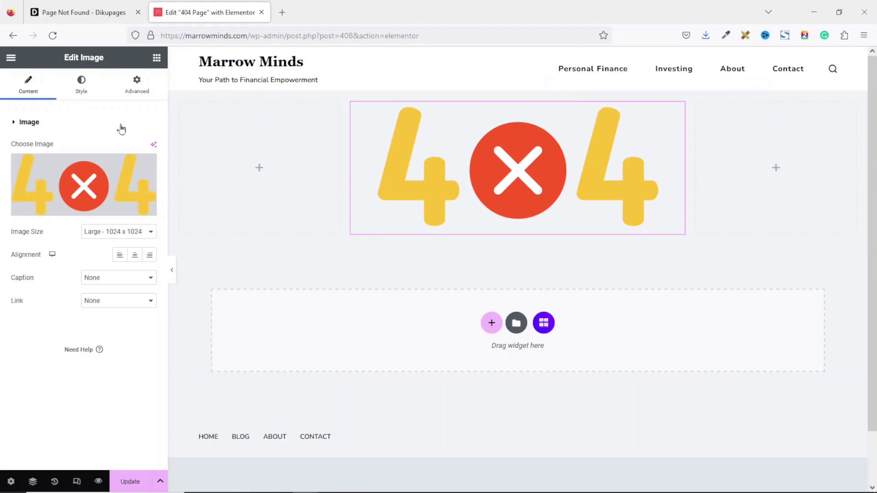
- Reduce the 404 image's width to 47% in its style settings
{"action": "left_click", "coordinate": [83, 81]}
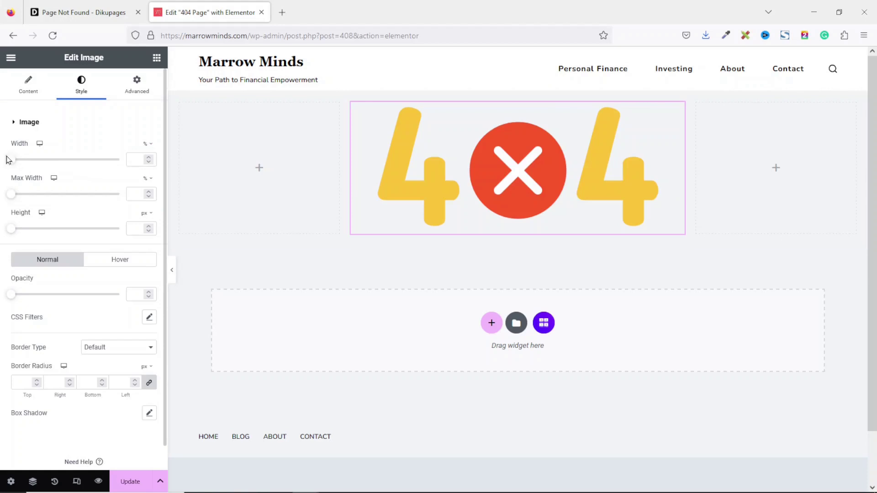
{"action": "left_click_drag", "start_coordinate": [13, 163], "coordinate": [63, 172]}
{"action": "left_click", "coordinate": [149, 158]}
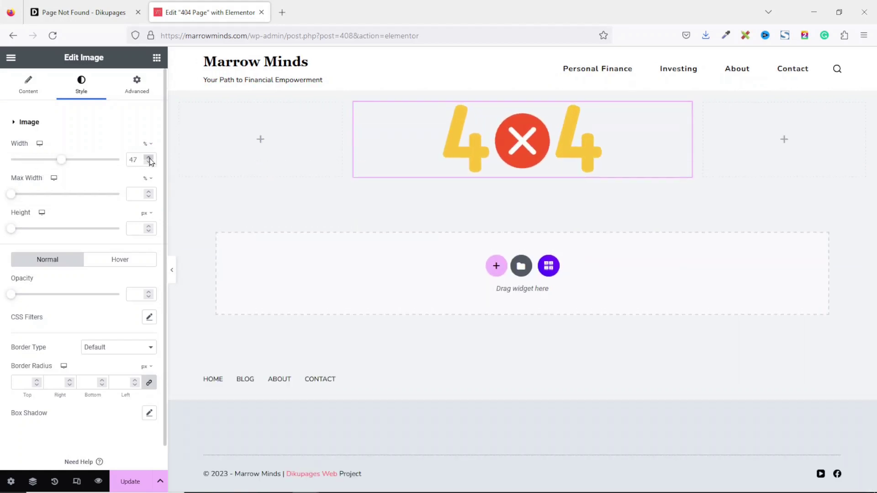
- Increase the 404 image's width to 50%
{"action": "left_click", "coordinate": [149, 158]}
{"action": "left_click", "coordinate": [149, 158]}
{"action": "left_click", "coordinate": [149, 158]}
{"action": "left_click", "coordinate": [149, 158]}
{"action": "left_click", "coordinate": [149, 158]}
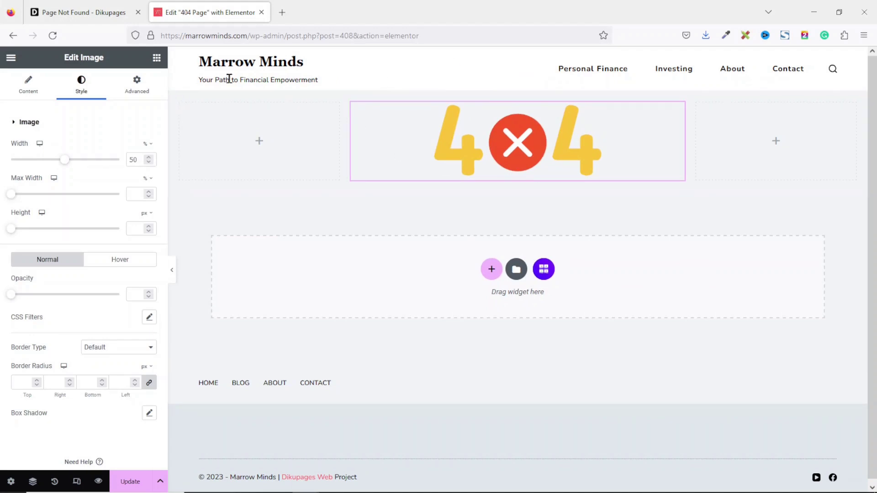
- Add the WordPress Search widget below the 404 image in the middle column
{"action": "left_click", "coordinate": [157, 60]}
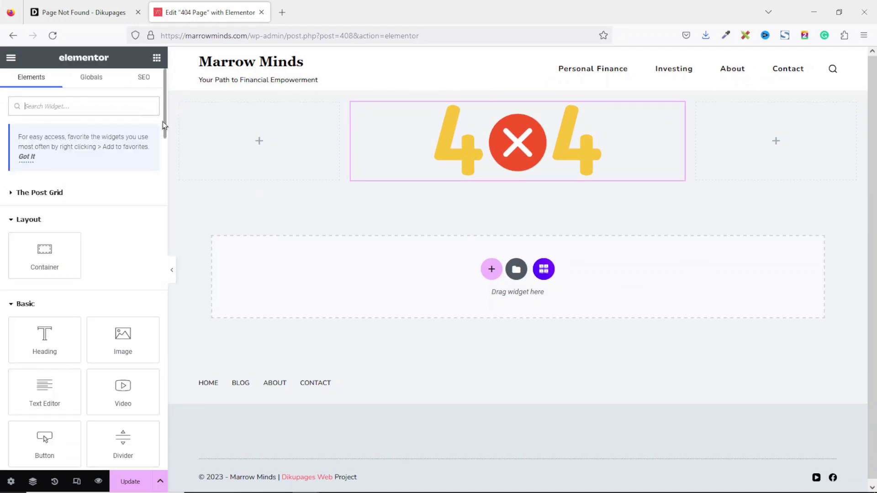
{"action": "scroll", "coordinate": [157, 221], "scroll_direction": "down", "scroll_amount": 10}
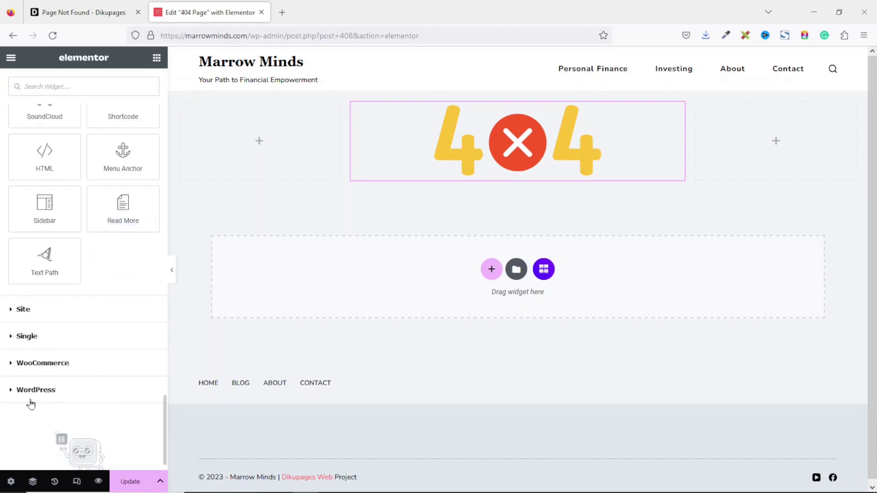
{"action": "left_click", "coordinate": [34, 393]}
{"action": "left_click_drag", "start_coordinate": [165, 342], "coordinate": [164, 394]}
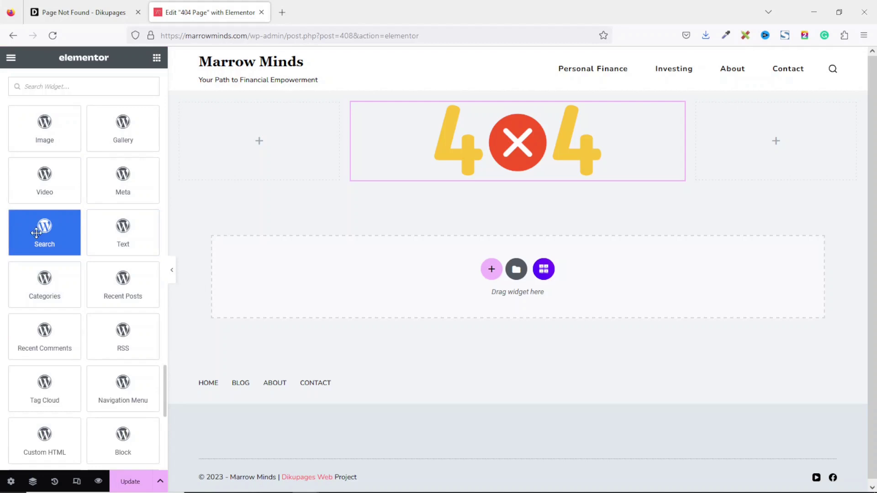
{"action": "left_click_drag", "start_coordinate": [38, 232], "coordinate": [461, 161]}
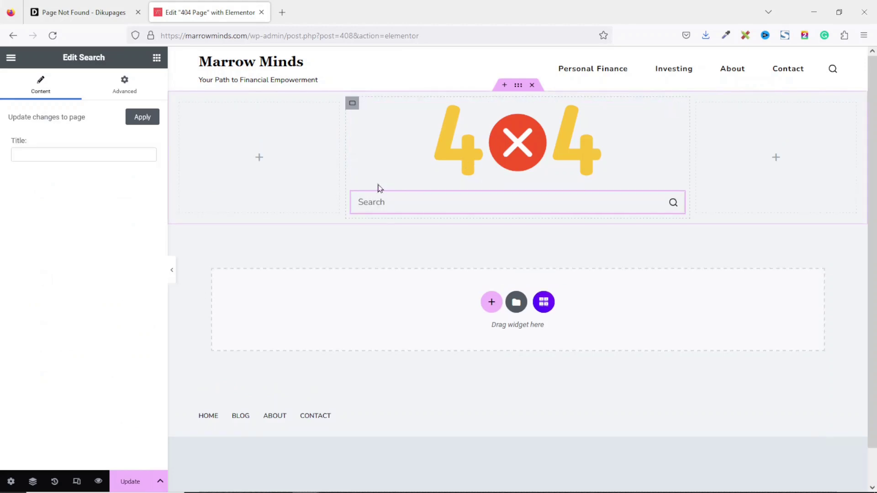
- Add a Text Editor widget between the 404 image and the search box with the text "Search Here ..."
{"action": "left_click", "coordinate": [155, 63]}
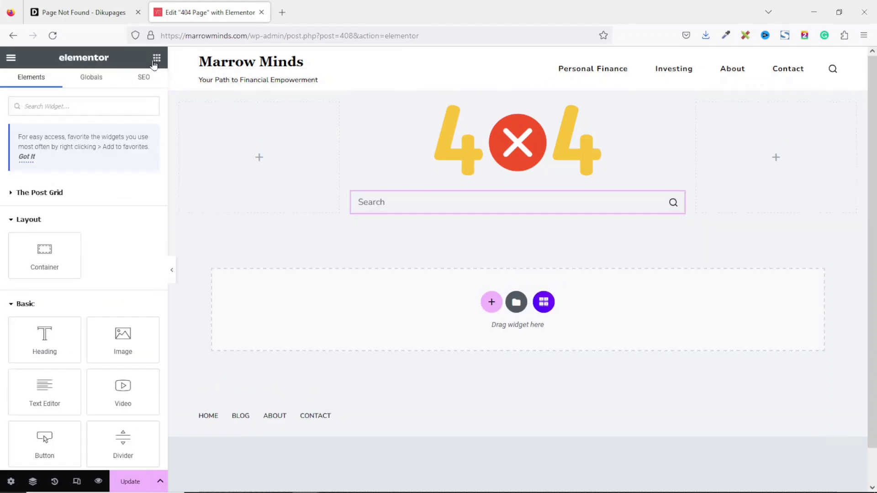
{"action": "left_click_drag", "start_coordinate": [24, 399], "coordinate": [452, 179]}
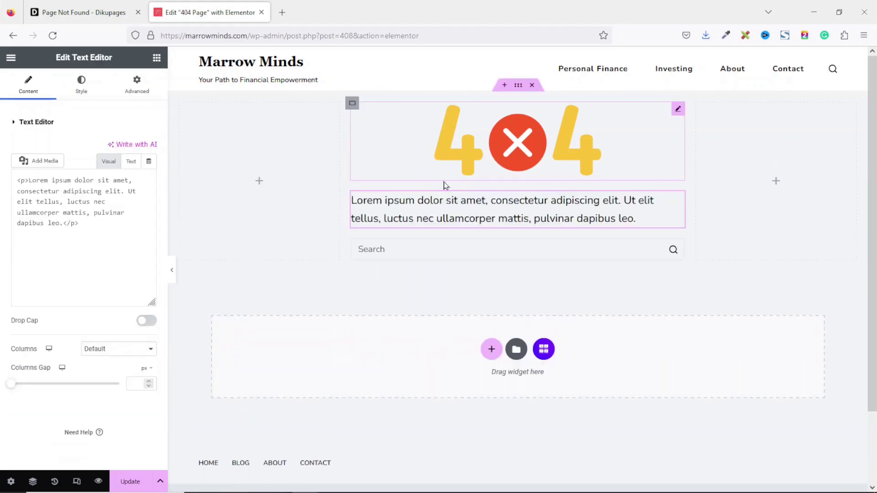
{"action": "left_click_drag", "start_coordinate": [135, 256], "coordinate": [1, 203]}
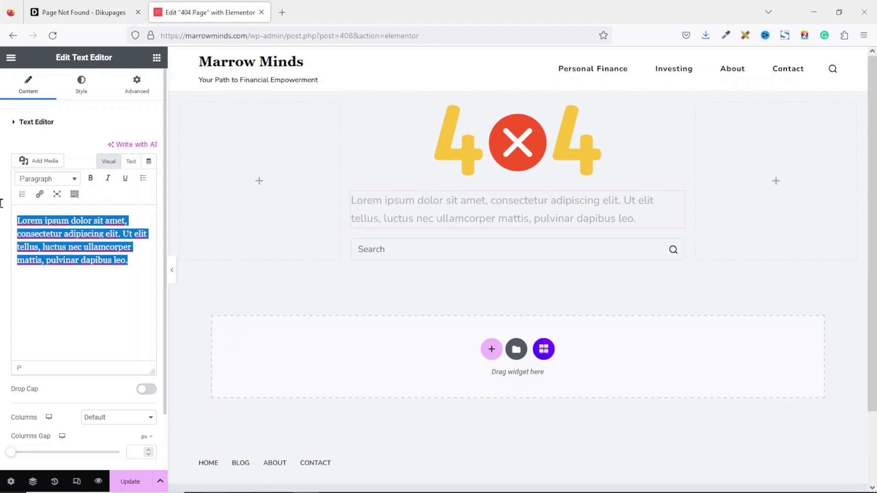
{"action": "type", "text": "Search Here ..."}
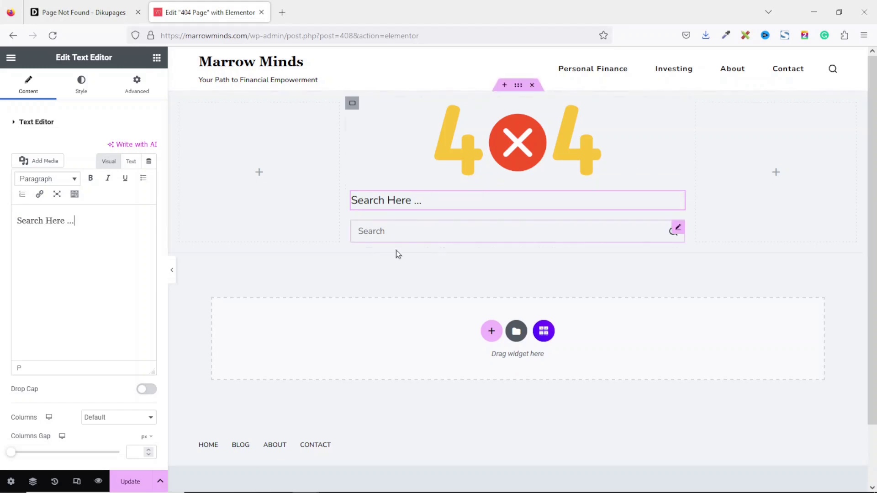
- Check the popular blog posts section on the Dikupages 404 page, and add a single-column container below the search section of the 404 Page
{"action": "left_click", "coordinate": [104, 8]}
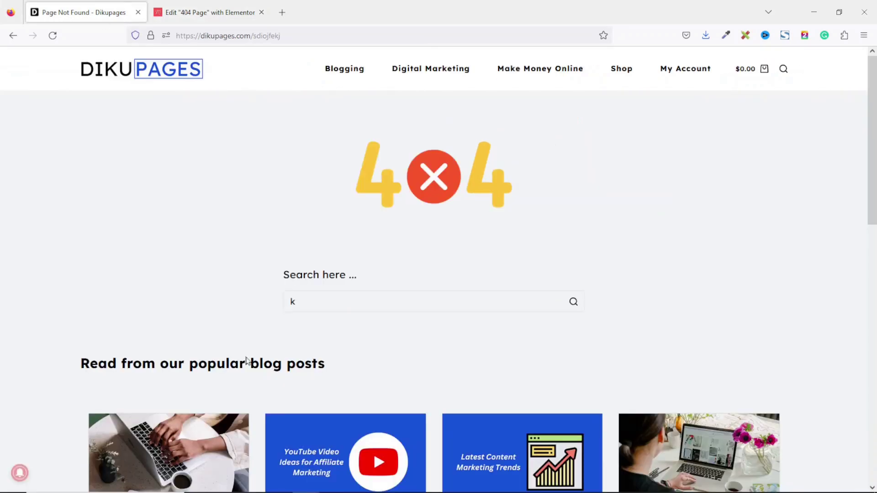
{"action": "scroll", "coordinate": [451, 424], "scroll_direction": "down", "scroll_amount": 3}
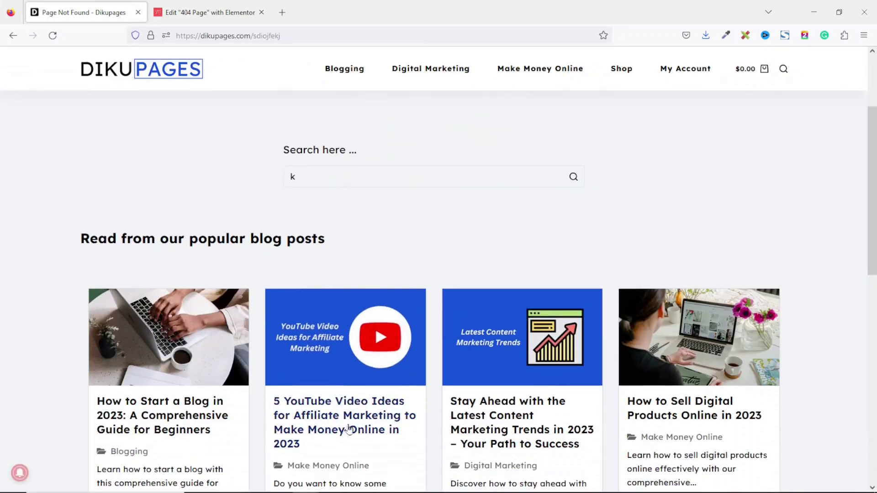
{"action": "left_click", "coordinate": [220, 7]}
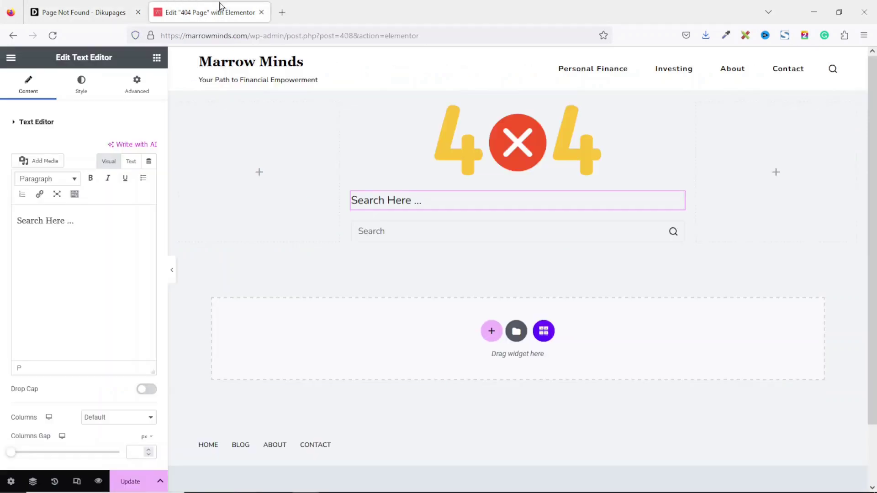
{"action": "left_click", "coordinate": [492, 338]}
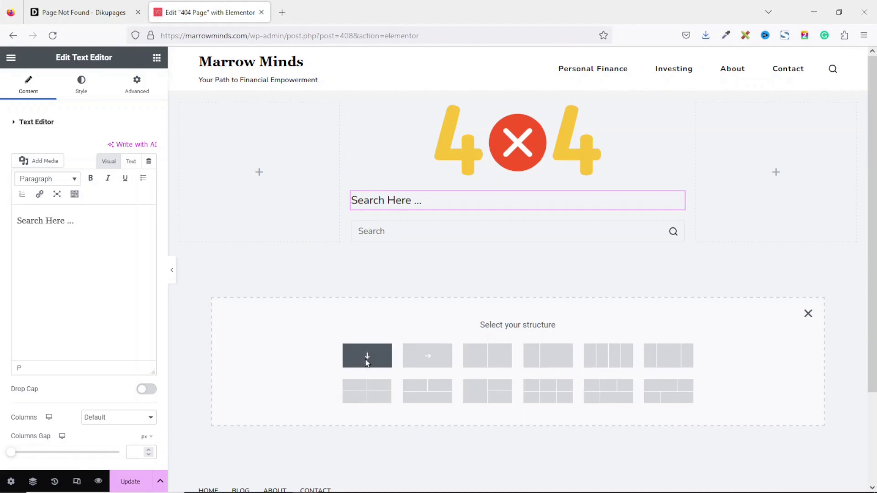
{"action": "left_click", "coordinate": [365, 363]}
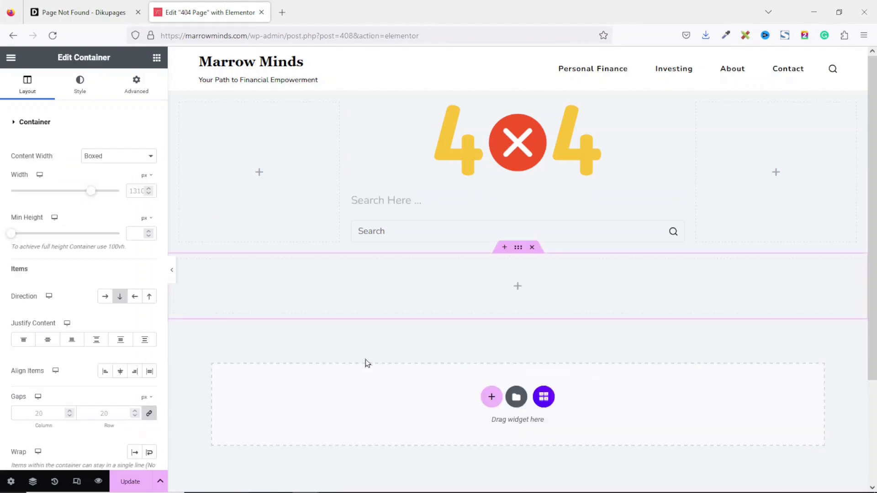
- Show the widgets of The Post Grid, and look up the plugin by searching "post grid" in the site's Add Plugins page
{"action": "left_click", "coordinate": [157, 59]}
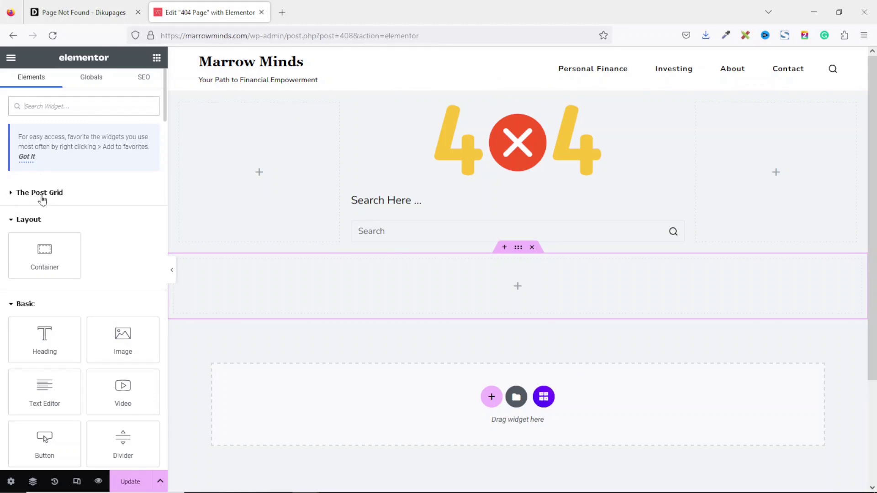
{"action": "left_click", "coordinate": [42, 199]}
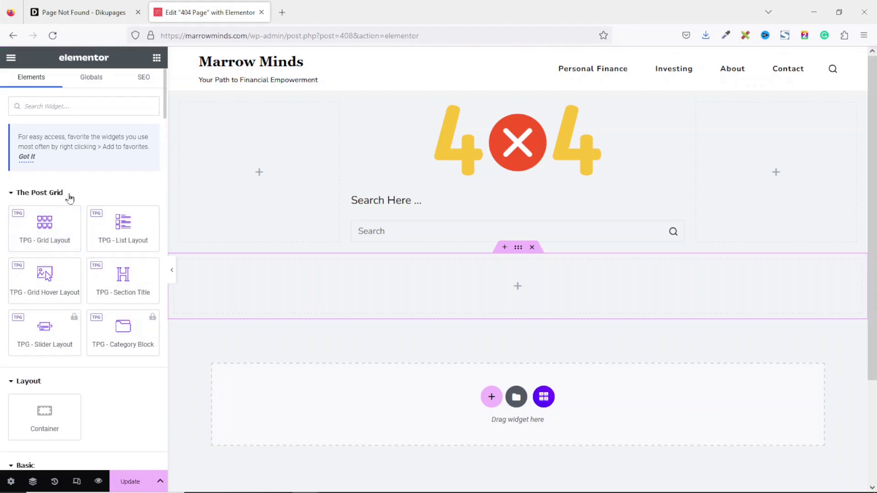
{"action": "left_click", "coordinate": [282, 12]}
{"action": "type", "text": "mar"}
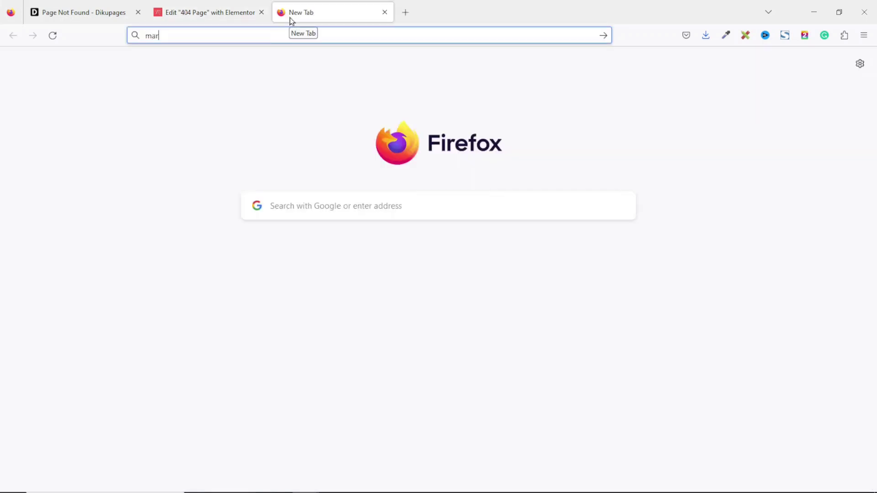
{"action": "type", "text": "r"}
{"action": "key", "text": "Return"}
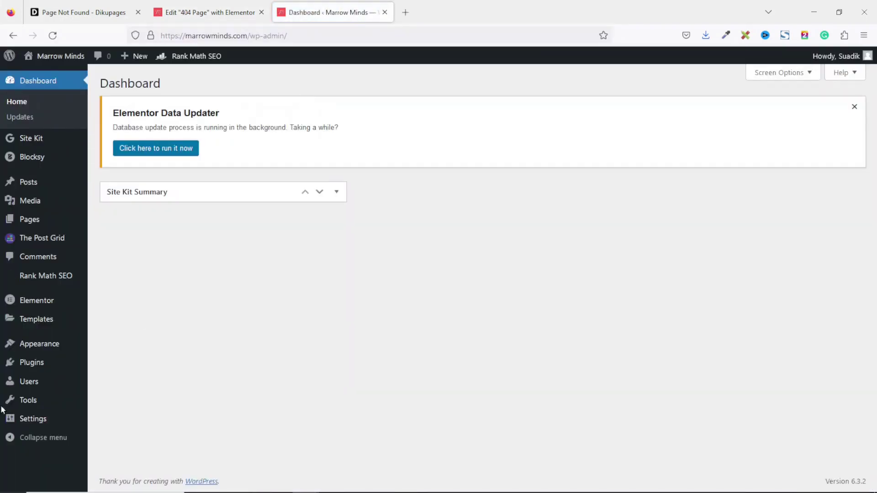
{"action": "mouse_move", "coordinate": [36, 364]}
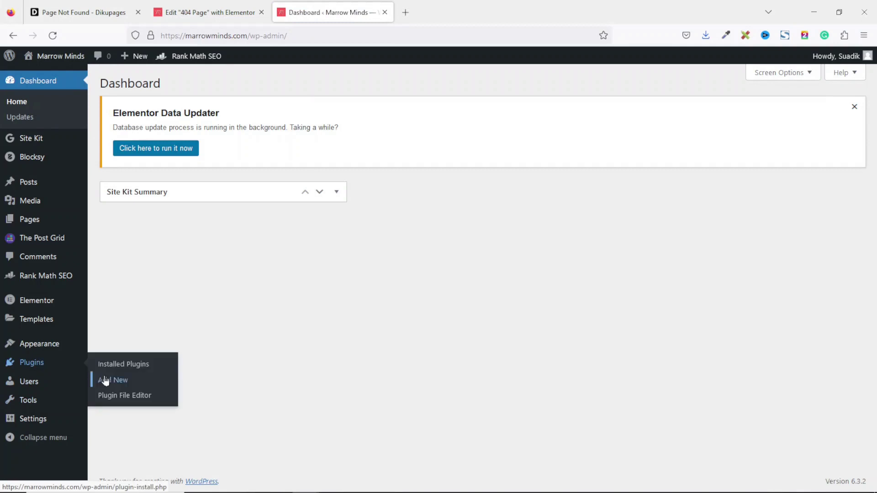
{"action": "left_click", "coordinate": [156, 381]}
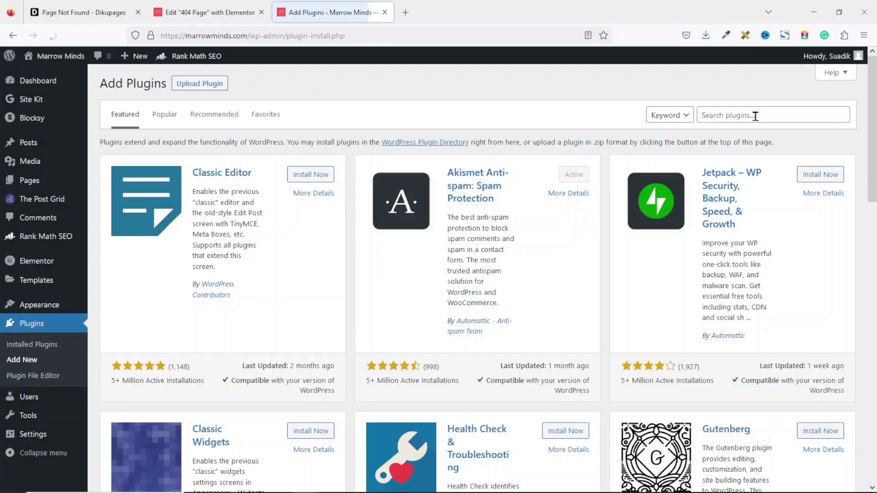
{"action": "left_click", "coordinate": [757, 116]}
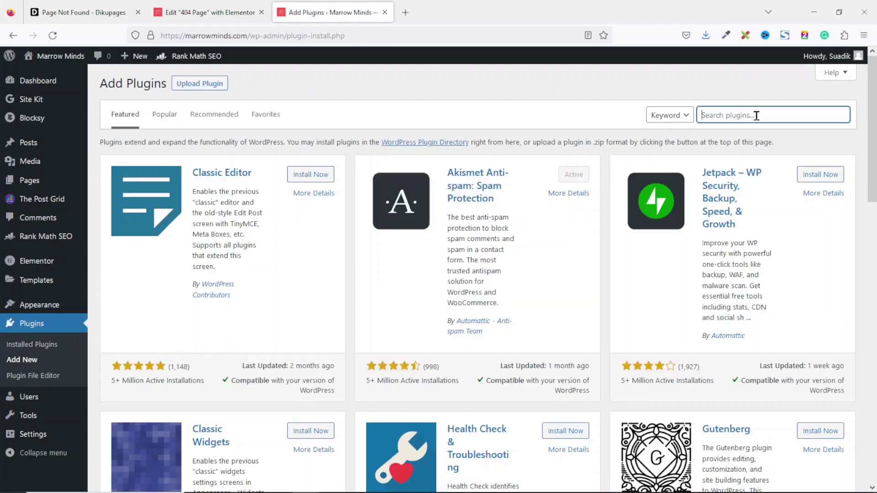
{"action": "type", "text": "post grid"}
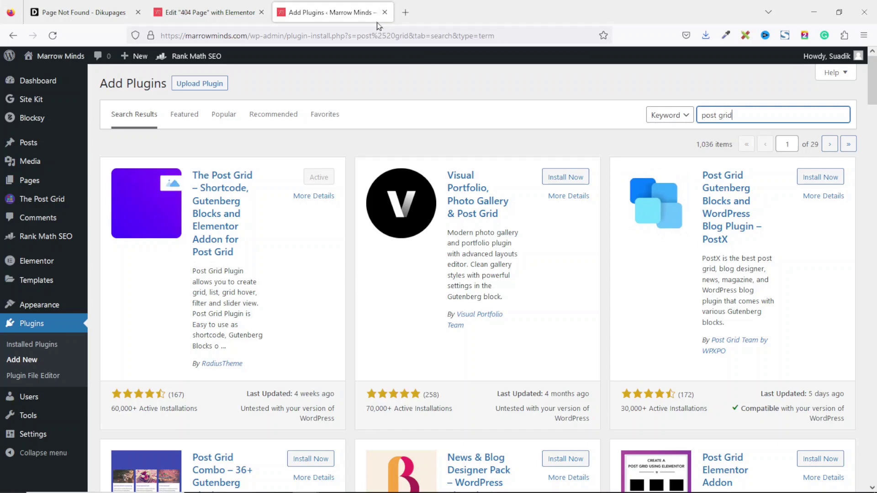
{"action": "left_click", "coordinate": [384, 12]}
- Add the TPG - Grid Layout widget to the new container and set its layout to 3 columns
{"action": "left_click_drag", "start_coordinate": [44, 226], "coordinate": [449, 279]}
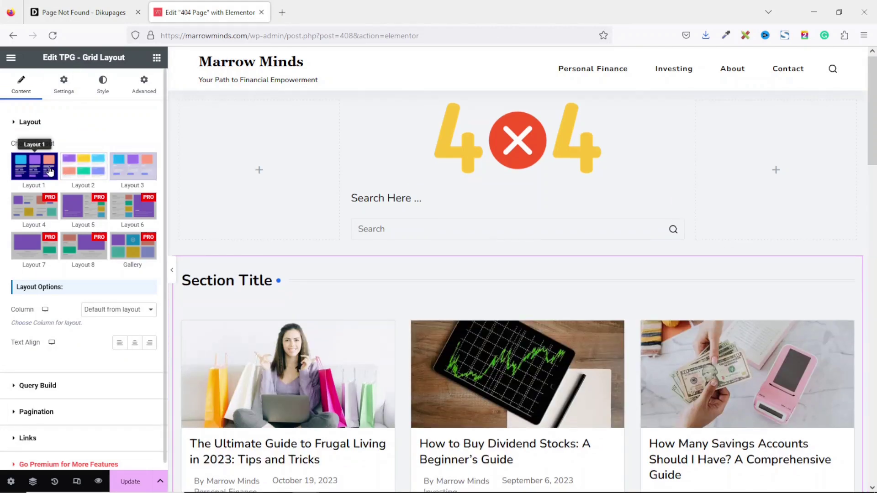
{"action": "scroll", "coordinate": [178, 221], "scroll_direction": "down", "scroll_amount": 5}
{"action": "left_click", "coordinate": [110, 314]}
{"action": "left_click", "coordinate": [112, 324]}
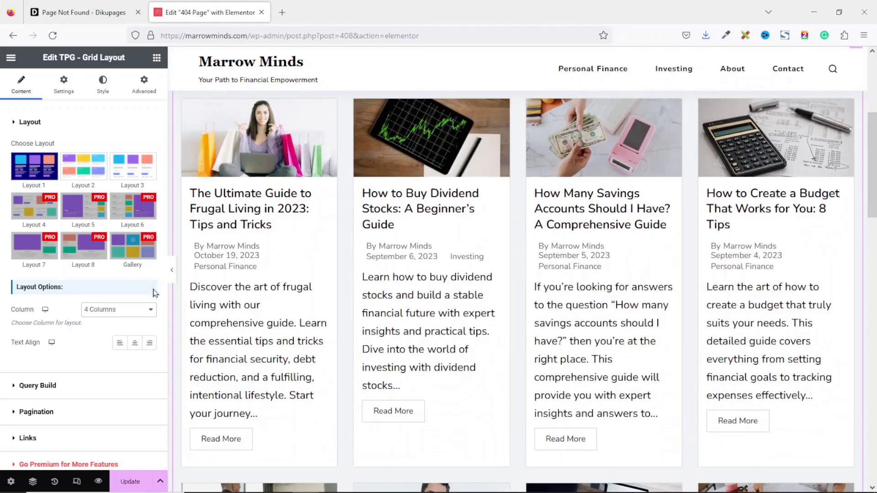
{"action": "left_click", "coordinate": [124, 317]}
{"action": "left_click", "coordinate": [118, 355]}
{"action": "key", "text": "Up"}
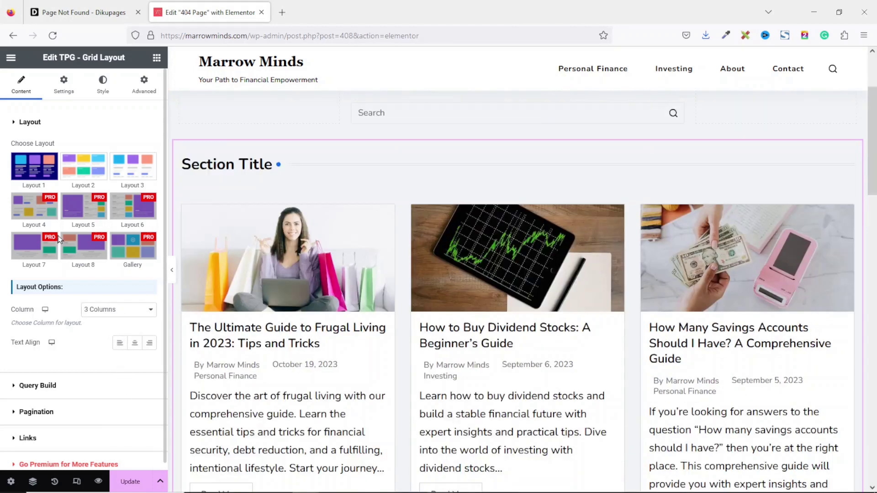
- Limit the post grid's query to 6 posts and review the resulting grid
{"action": "left_click", "coordinate": [46, 386]}
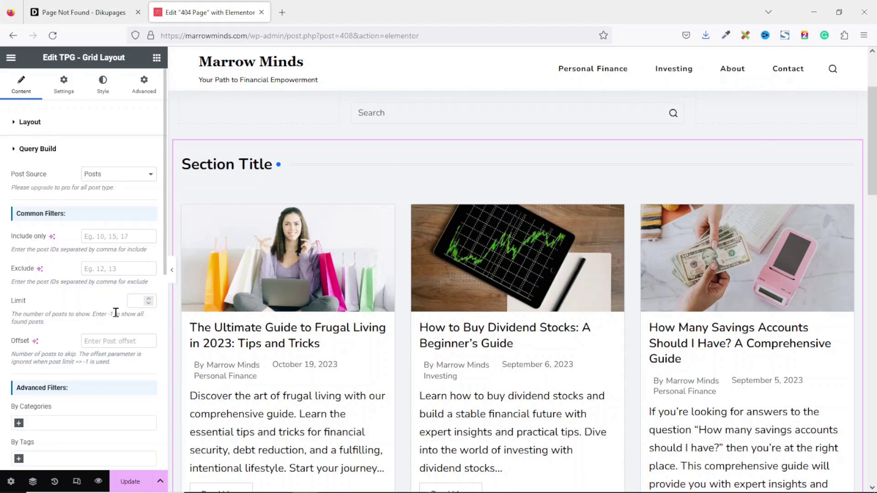
{"action": "scroll", "coordinate": [750, 188], "scroll_direction": "down", "scroll_amount": 10}
{"action": "scroll", "coordinate": [518, 291], "scroll_direction": "down", "scroll_amount": 5}
{"action": "scroll", "coordinate": [517, 291], "scroll_direction": "up", "scroll_amount": 15}
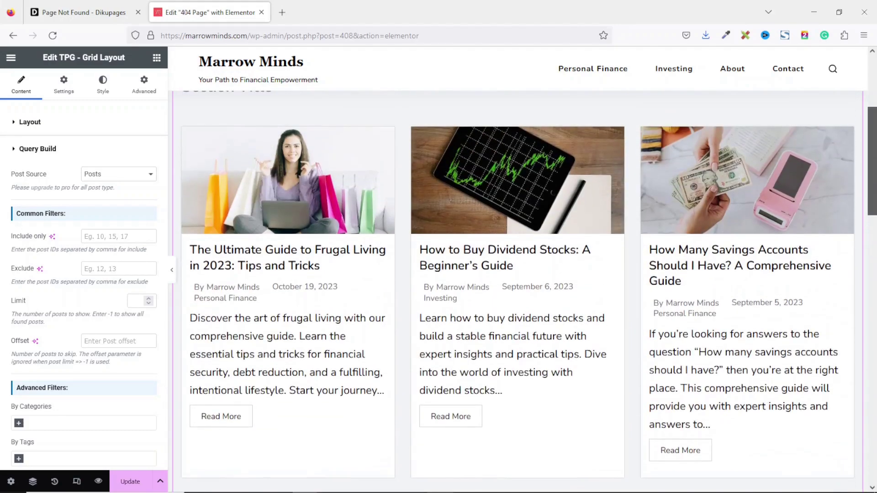
{"action": "left_click", "coordinate": [130, 296]}
{"action": "type", "text": "6"}
{"action": "scroll", "coordinate": [632, 257], "scroll_direction": "down", "scroll_amount": 2}
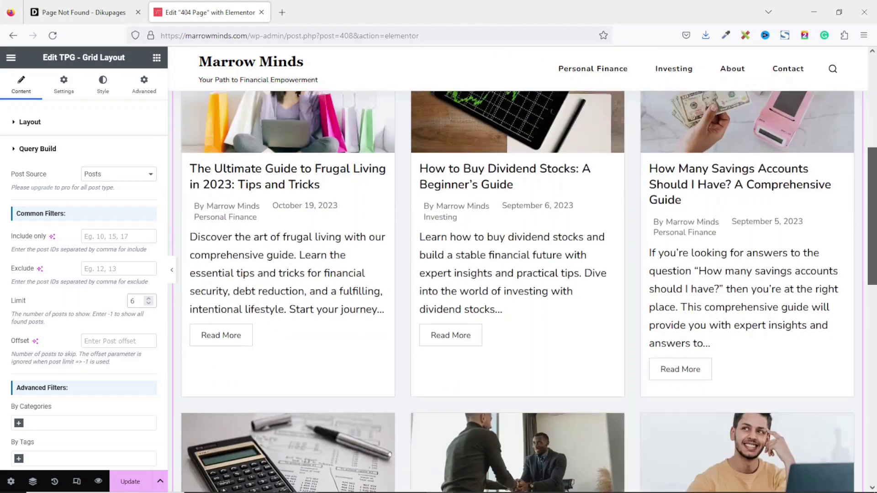
{"action": "scroll", "coordinate": [518, 291], "scroll_direction": "down", "scroll_amount": 8}
{"action": "scroll", "coordinate": [517, 291], "scroll_direction": "up", "scroll_amount": 10}
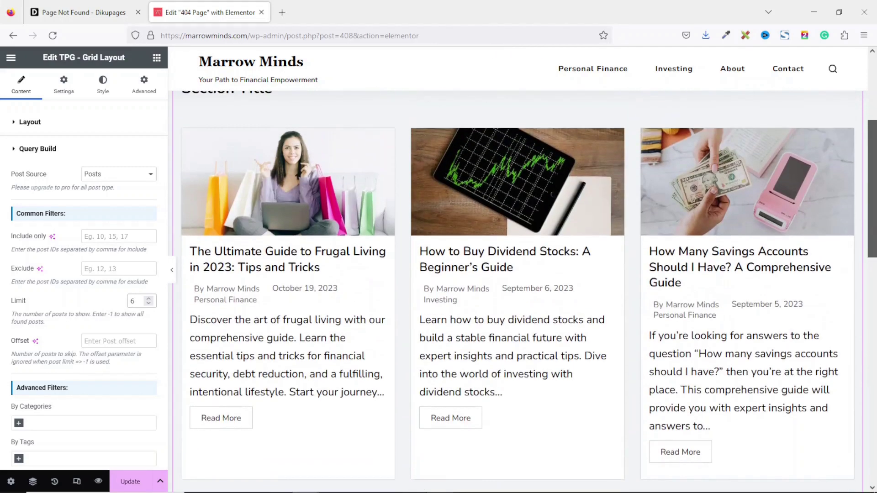
- Turn off the post excerpt in the post grid's field selection, keeping the section title enabled
{"action": "left_click", "coordinate": [64, 92]}
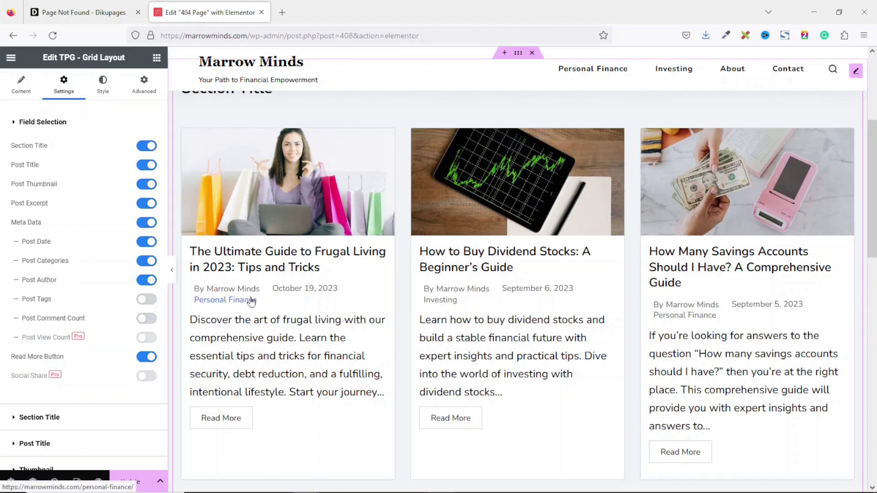
{"action": "scroll", "coordinate": [601, 180], "scroll_direction": "up", "scroll_amount": 2}
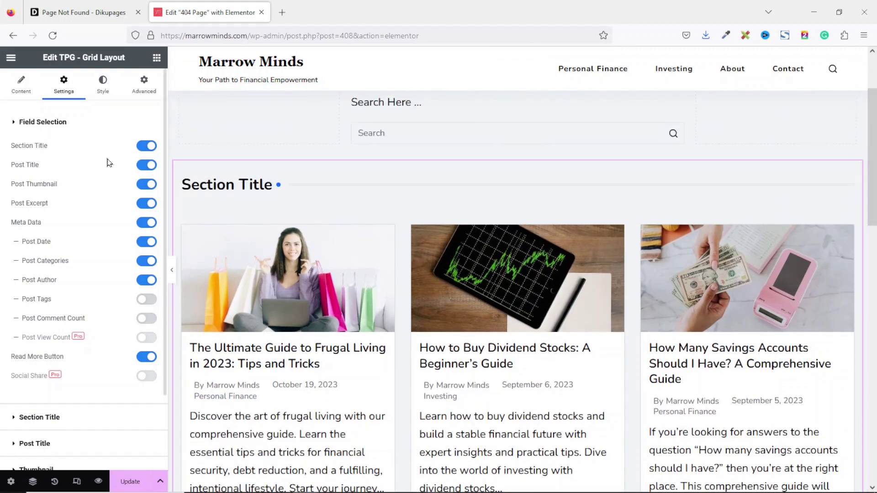
{"action": "left_click", "coordinate": [145, 146]}
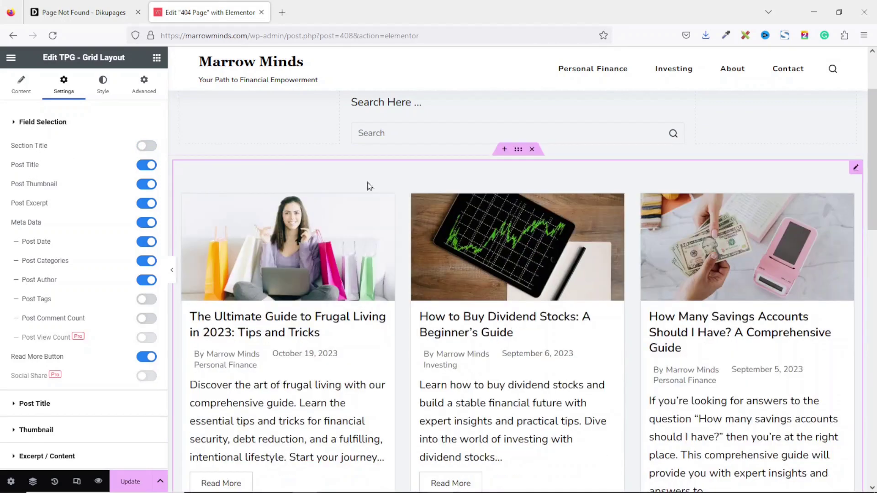
{"action": "left_click", "coordinate": [152, 147]}
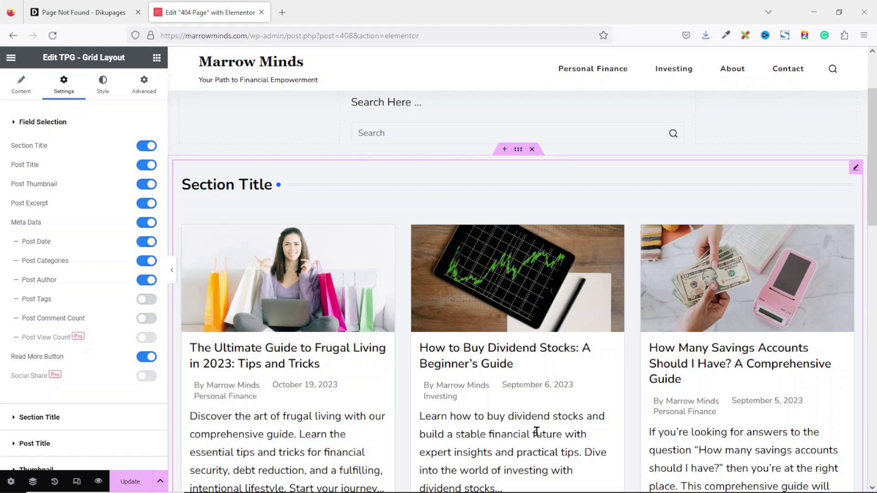
{"action": "left_click", "coordinate": [144, 206]}
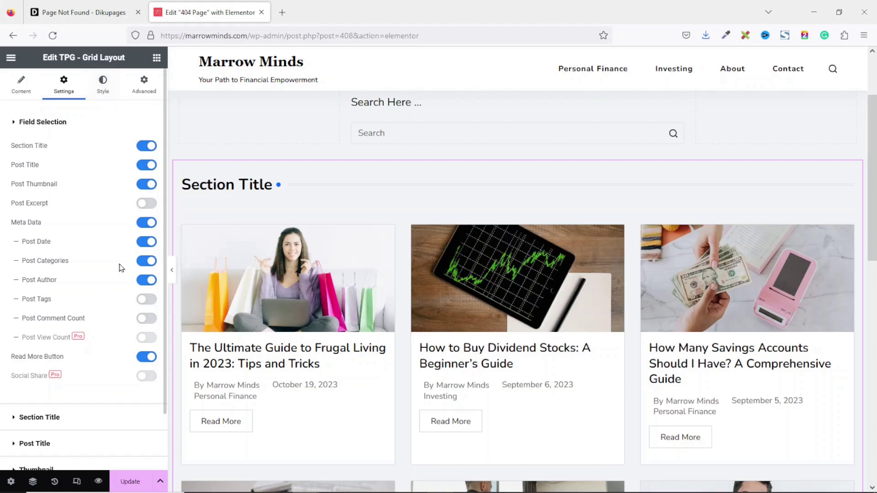
- Title the post grid section "Read from our latest blog posts" and set its dot/bar color to Theme Color Palette 4
{"action": "left_click", "coordinate": [40, 419]}
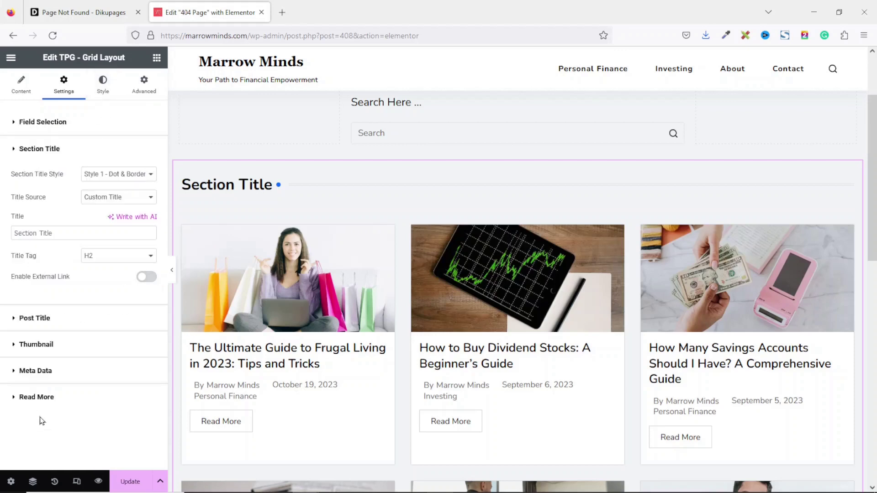
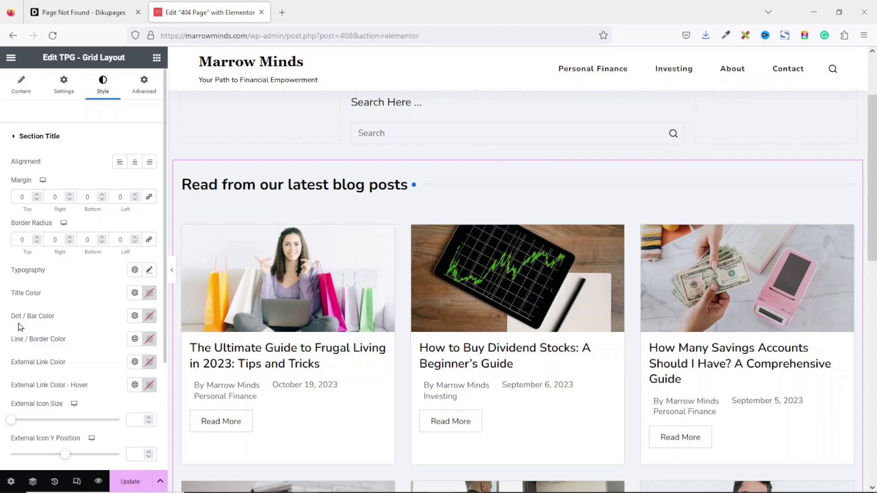
{"action": "left_click", "coordinate": [135, 316]}
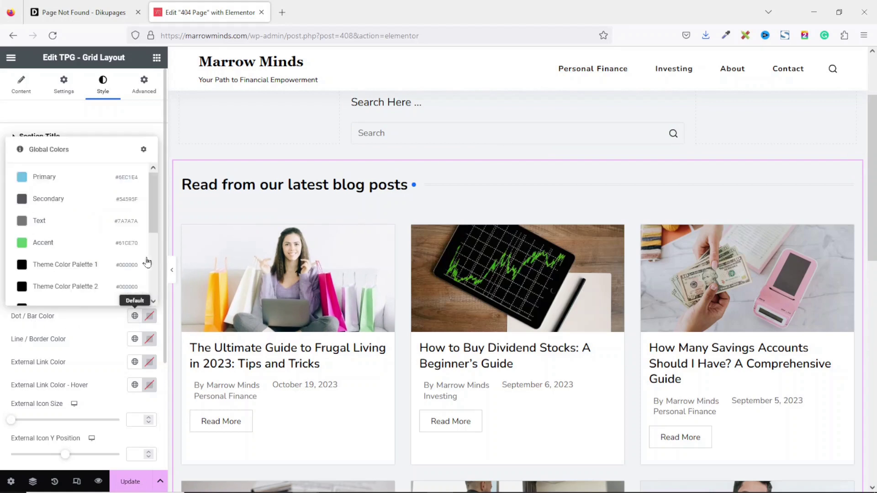
{"action": "scroll", "coordinate": [91, 228], "scroll_direction": "down", "scroll_amount": 3}
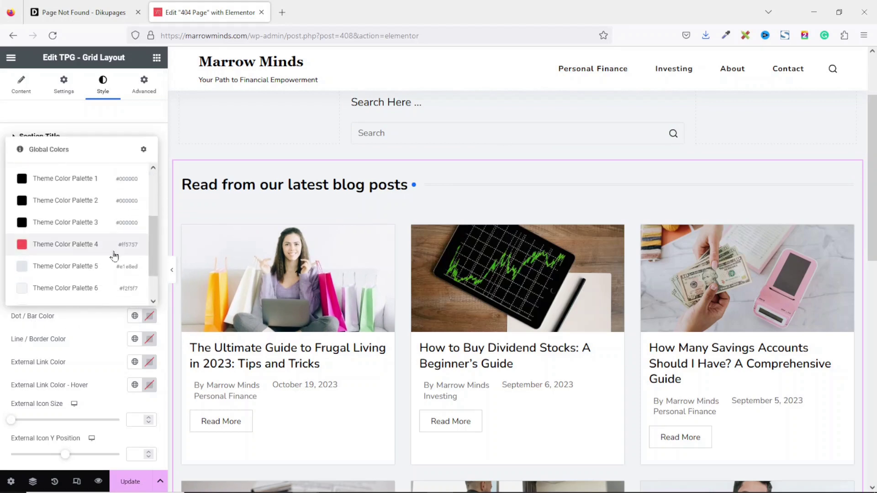
{"action": "left_click", "coordinate": [71, 249]}
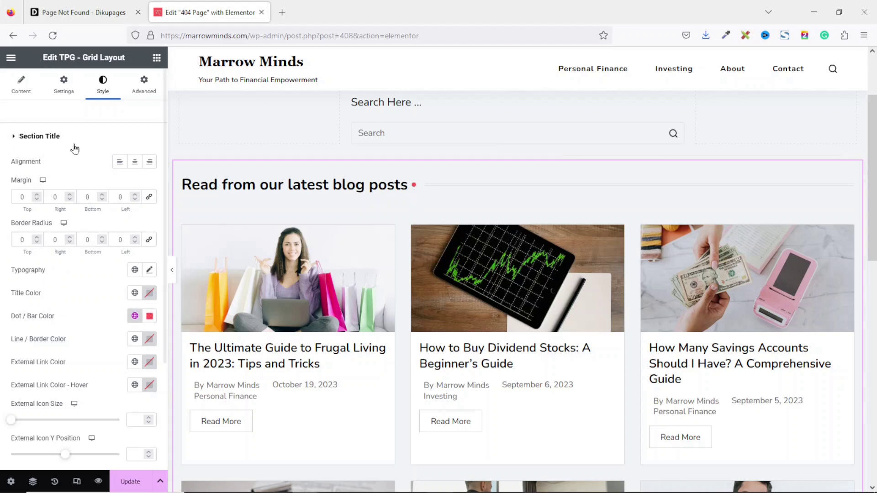
{"action": "left_click", "coordinate": [42, 137]}
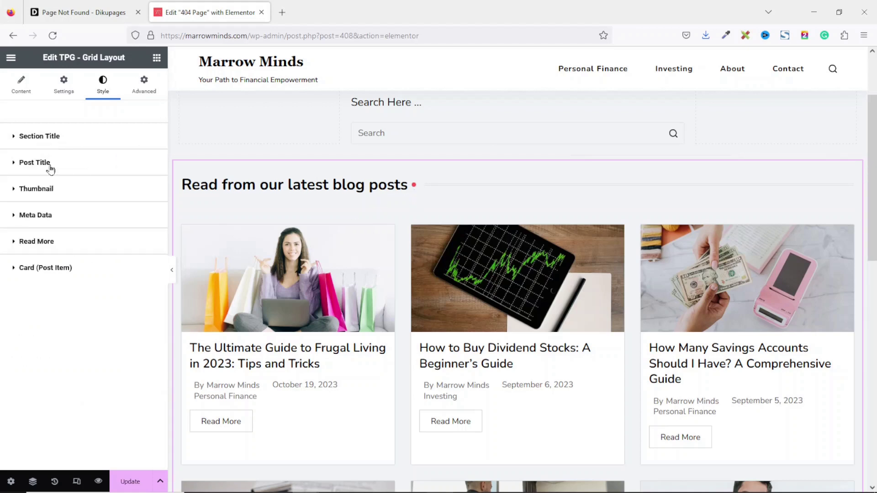
- Set the post titles' hover color in the grid to Theme Color Palette 4
{"action": "left_click", "coordinate": [33, 165]}
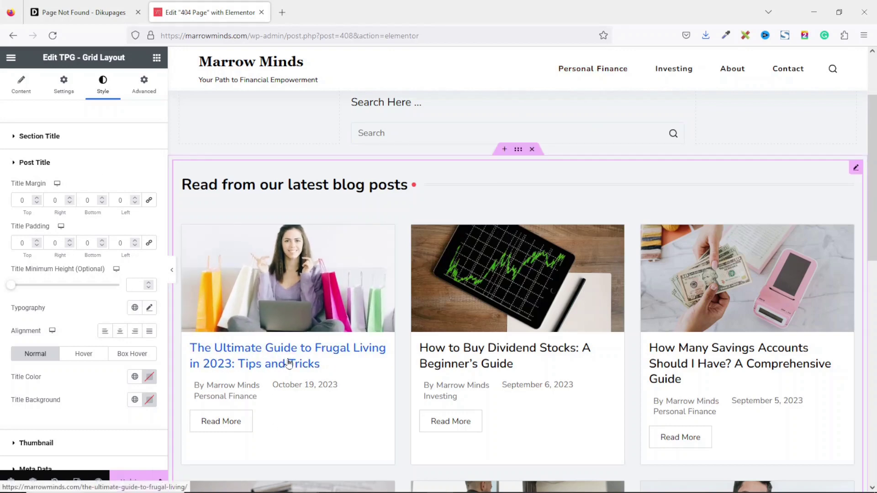
{"action": "left_click", "coordinate": [89, 359]}
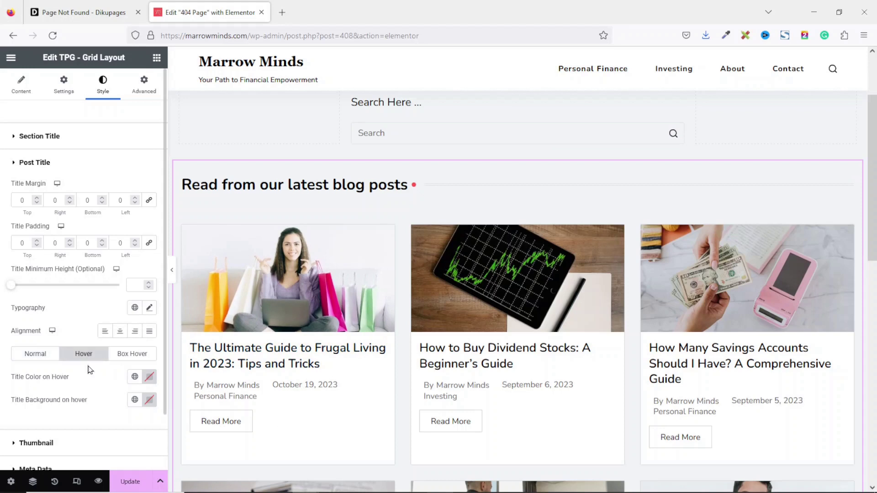
{"action": "left_click", "coordinate": [135, 376]}
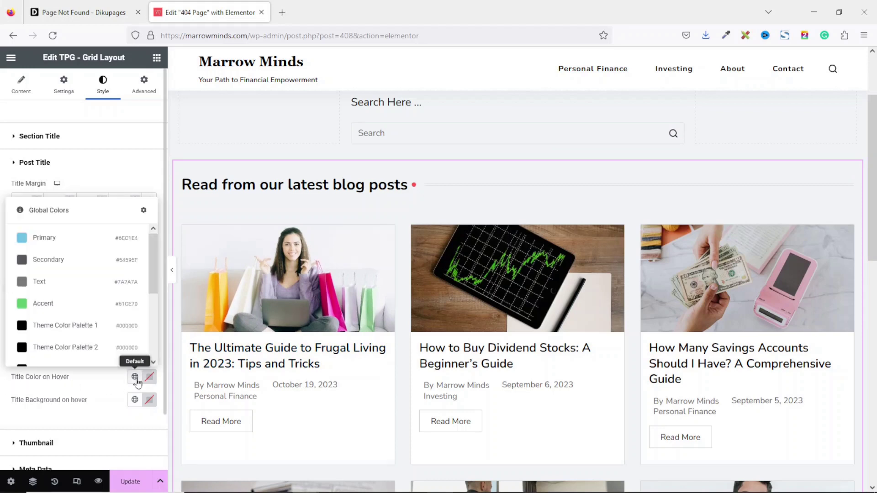
{"action": "left_click_drag", "start_coordinate": [156, 267], "coordinate": [72, 314]}
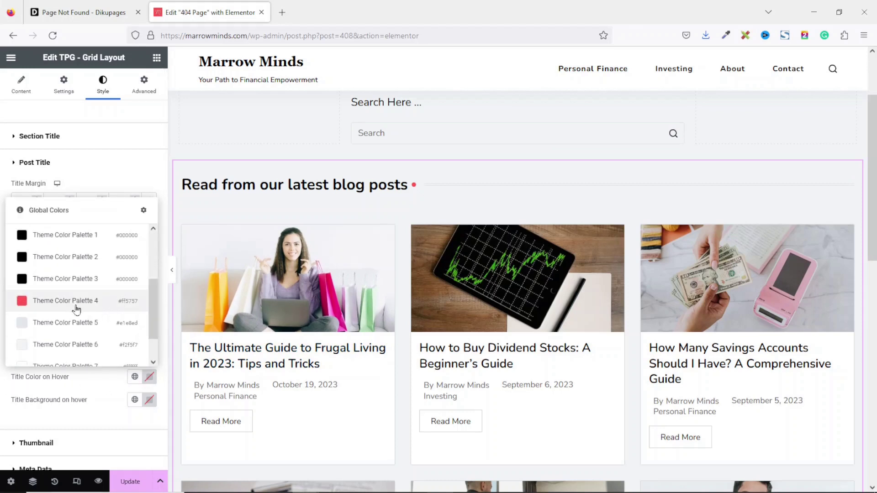
{"action": "left_click", "coordinate": [76, 310]}
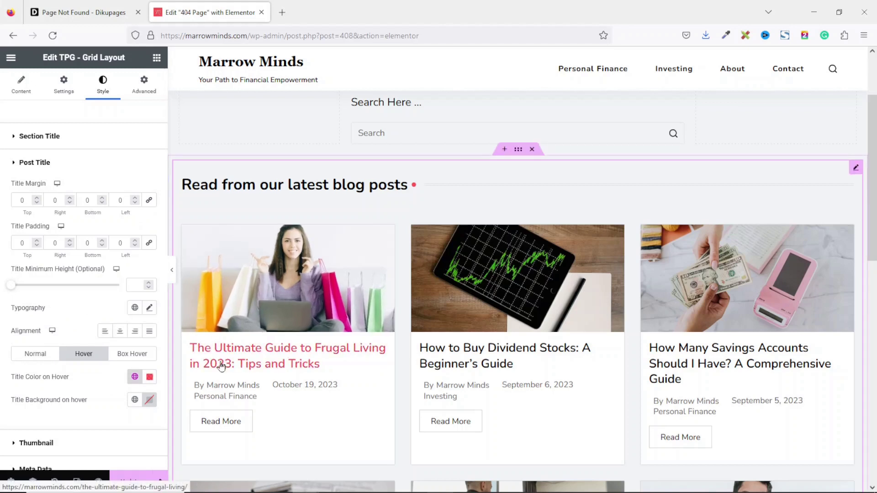
{"action": "left_click", "coordinate": [39, 162]}
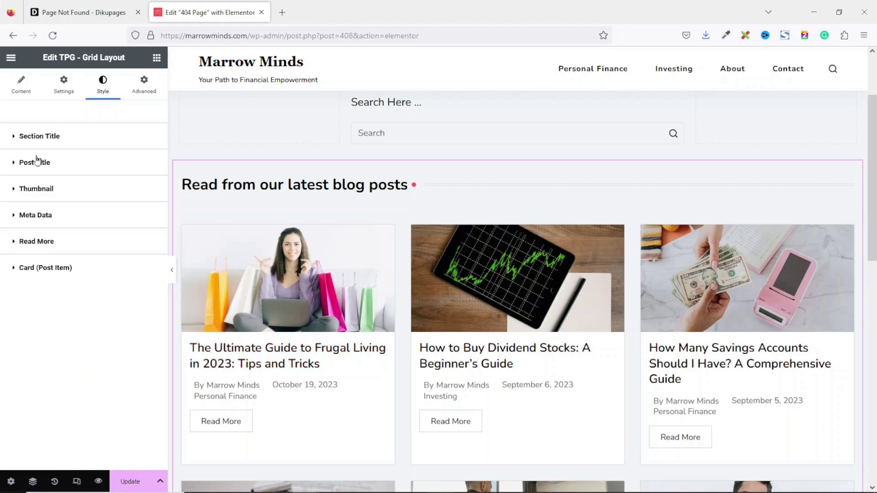
- Set the hover color of the grid's meta data links to Theme Color Palette 4
{"action": "left_click", "coordinate": [35, 215]}
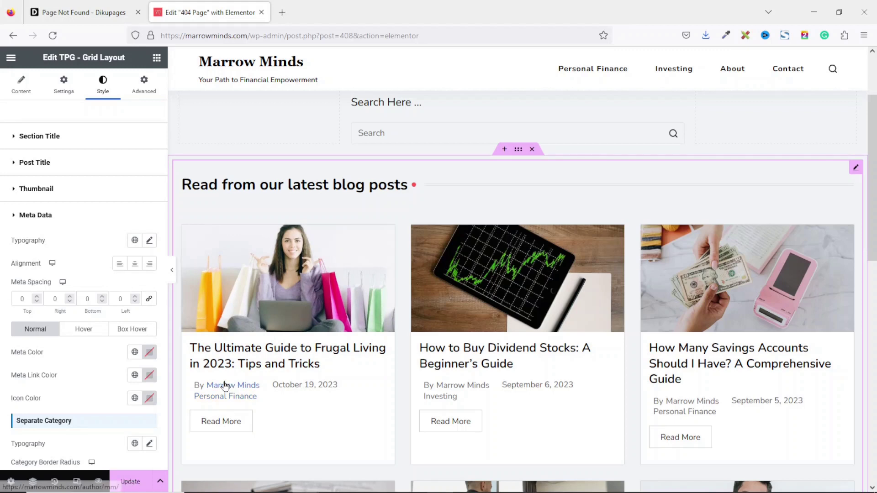
{"action": "left_click", "coordinate": [79, 333]}
{"action": "left_click", "coordinate": [135, 352]}
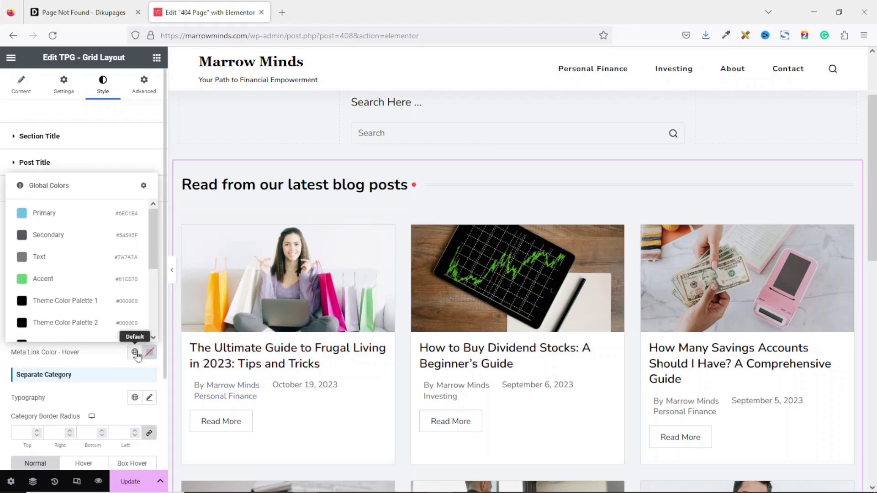
{"action": "scroll", "coordinate": [128, 283], "scroll_direction": "down", "scroll_amount": 2}
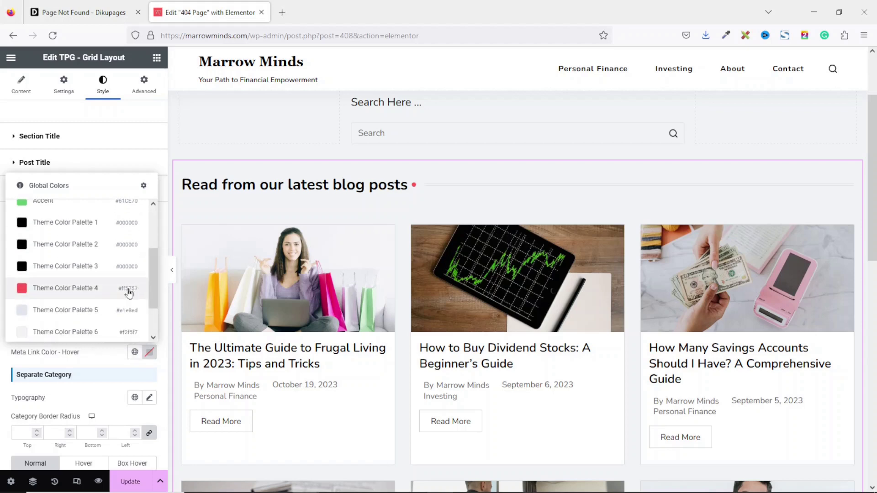
{"action": "left_click", "coordinate": [87, 288]}
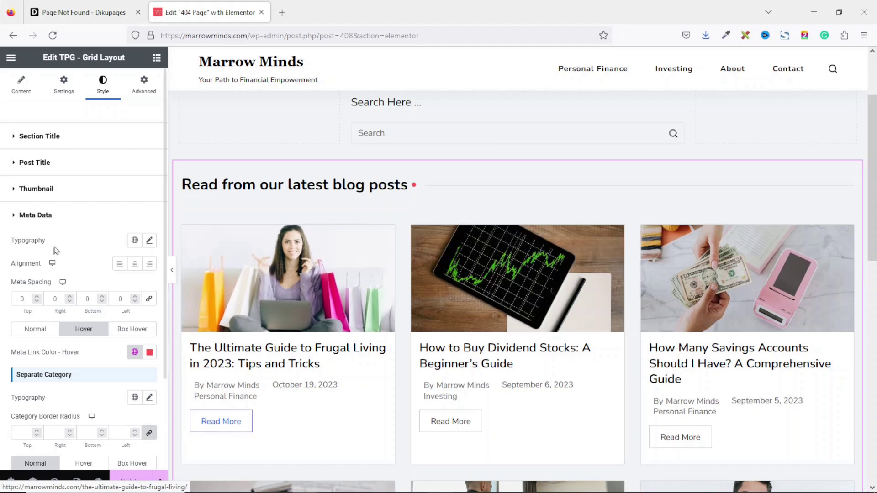
{"action": "left_click", "coordinate": [36, 215]}
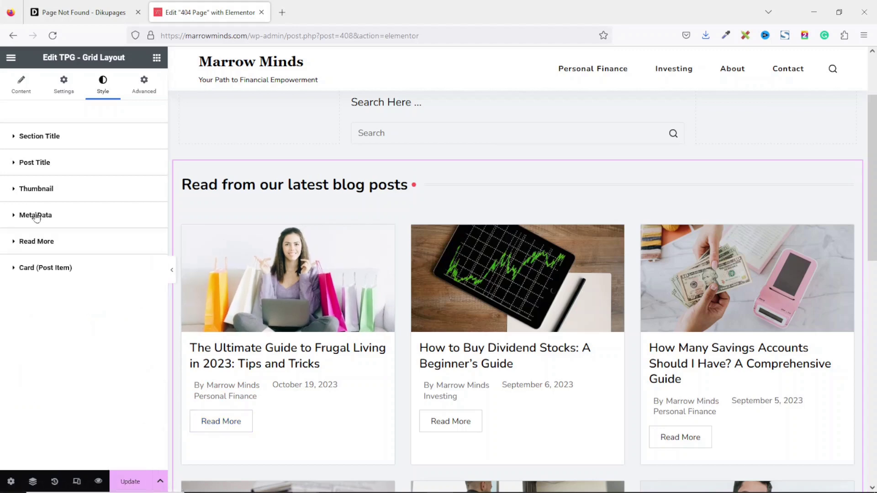
- Set the Read More button's hover text color and hover border color to Theme Color Palette 4
{"action": "left_click", "coordinate": [38, 243]}
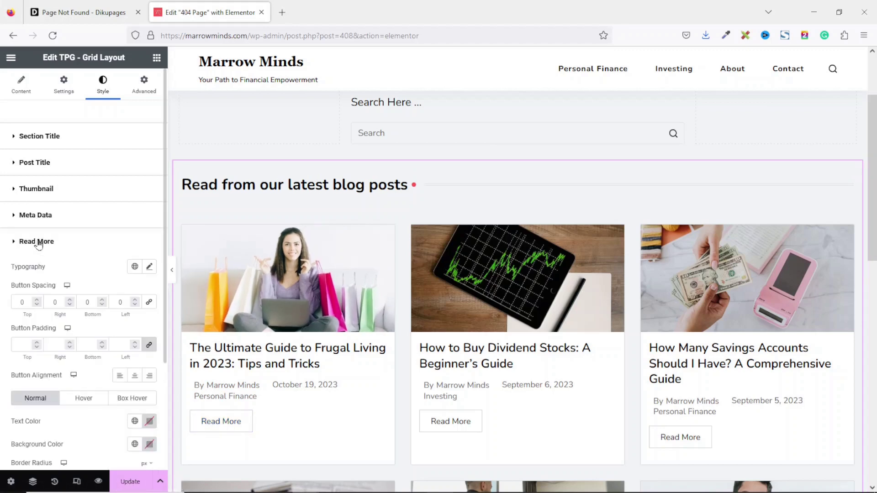
{"action": "left_click", "coordinate": [81, 399]}
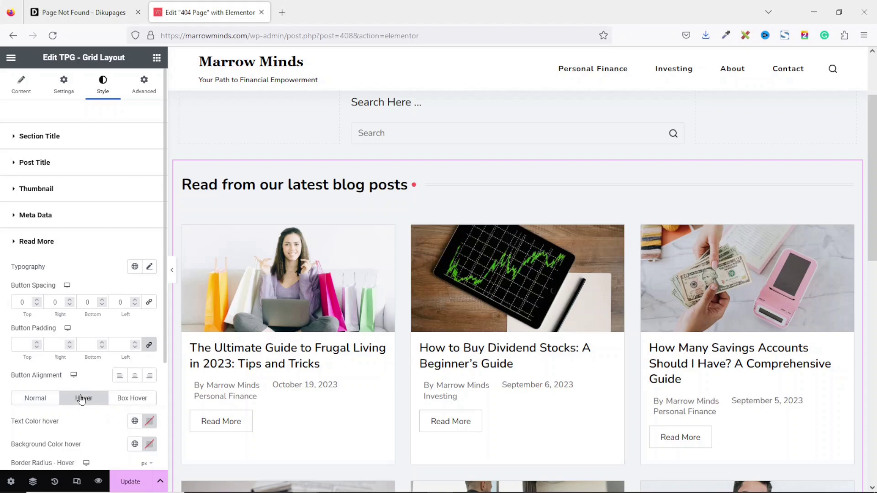
{"action": "left_click", "coordinate": [135, 422]}
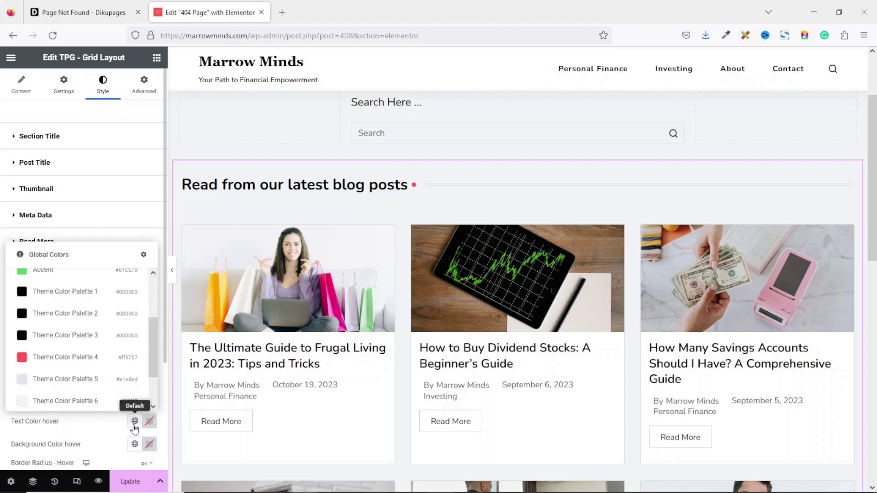
{"action": "left_click", "coordinate": [51, 361]}
{"action": "scroll", "coordinate": [162, 349], "scroll_direction": "down", "scroll_amount": 3}
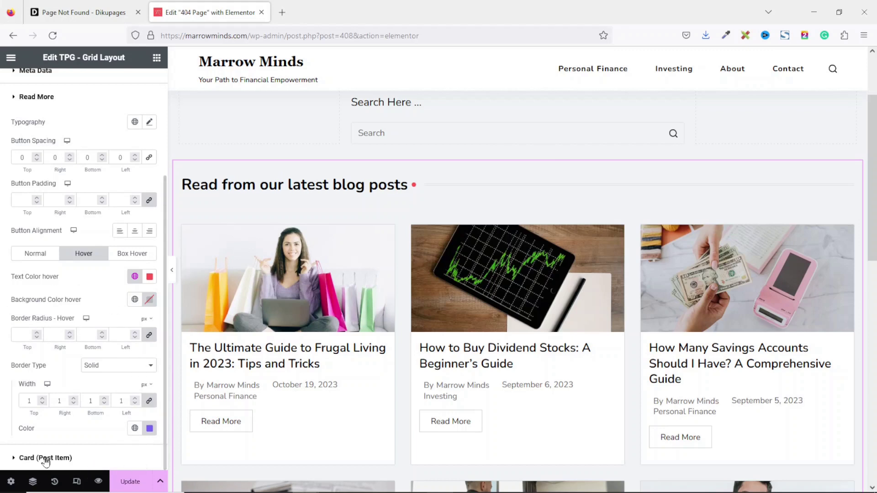
{"action": "left_click", "coordinate": [133, 428]}
{"action": "scroll", "coordinate": [151, 366], "scroll_direction": "down", "scroll_amount": 2}
{"action": "left_click", "coordinate": [78, 360]}
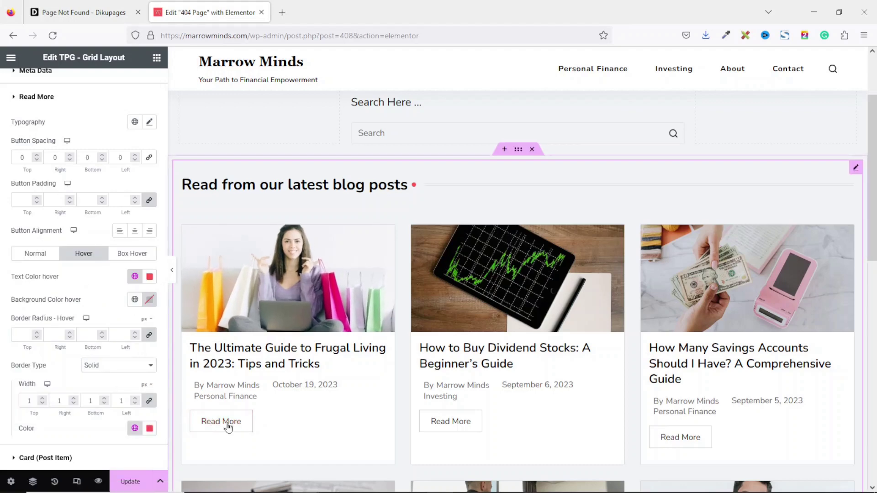
- Review the rest of the grid, update the 404 page, and view its live version on the site
{"action": "left_click_drag", "start_coordinate": [875, 164], "coordinate": [874, 331]}
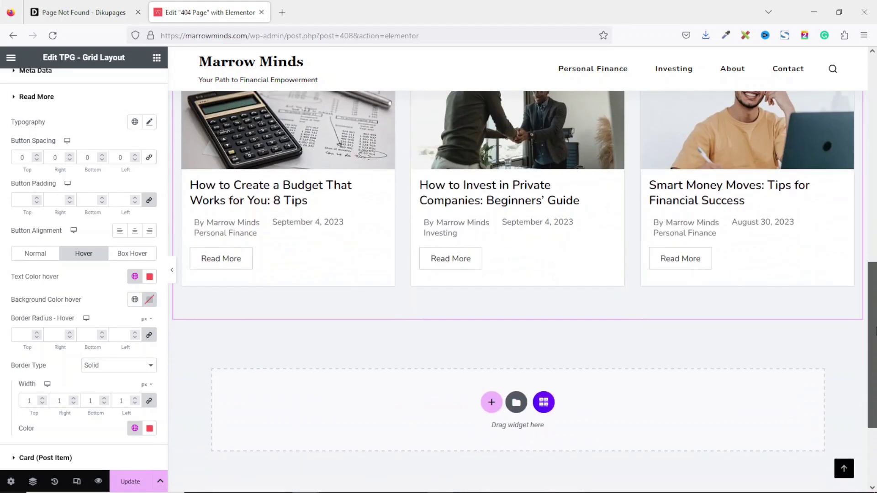
{"action": "left_click", "coordinate": [133, 479]}
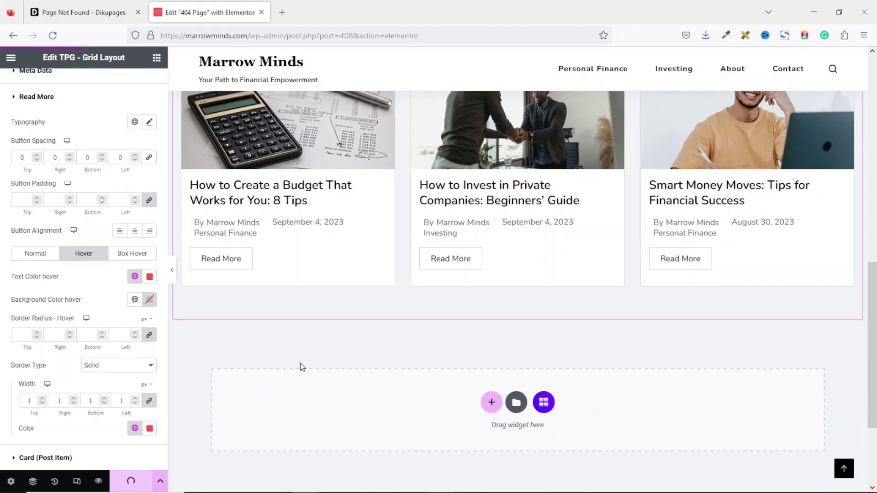
{"action": "left_click_drag", "start_coordinate": [872, 283], "coordinate": [872, 50]}
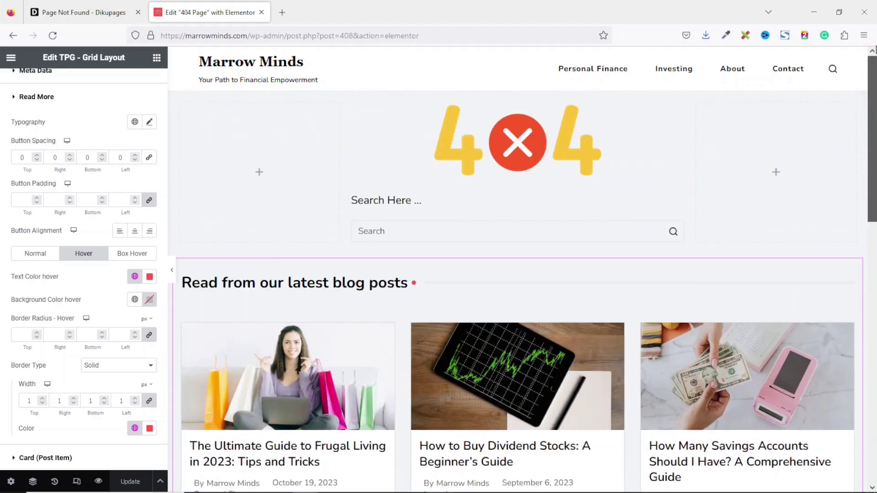
{"action": "left_click", "coordinate": [9, 58]}
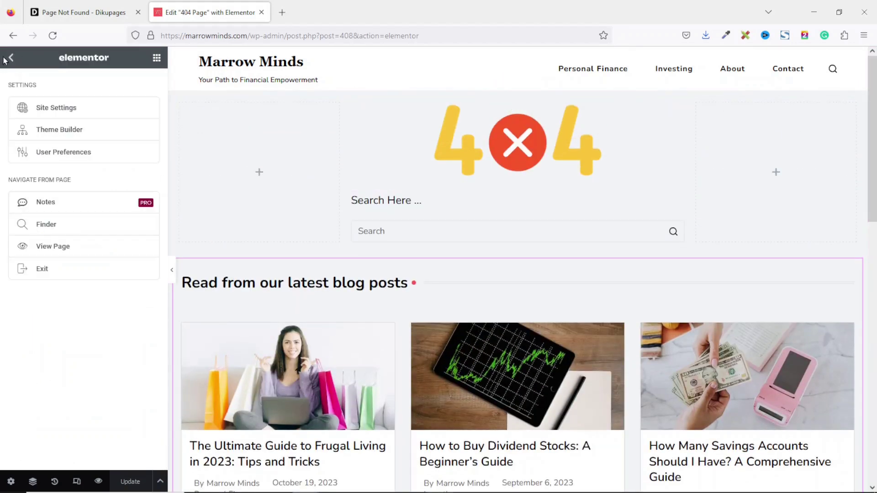
{"action": "left_click", "coordinate": [57, 247]}
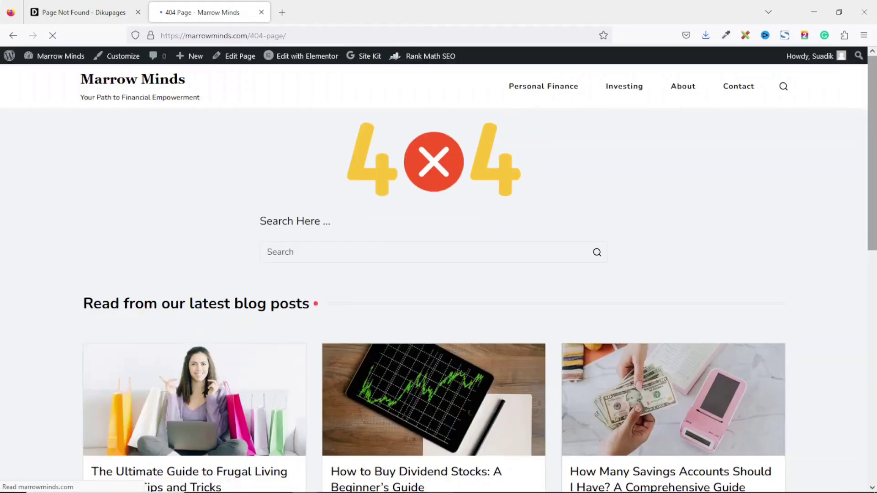
{"action": "mouse_move", "coordinate": [873, 84]}
{"action": "left_mouse_down"}
{"action": "mouse_move", "coordinate": [873, 319]}
{"action": "mouse_move", "coordinate": [872, 97]}
{"action": "left_mouse_up"}
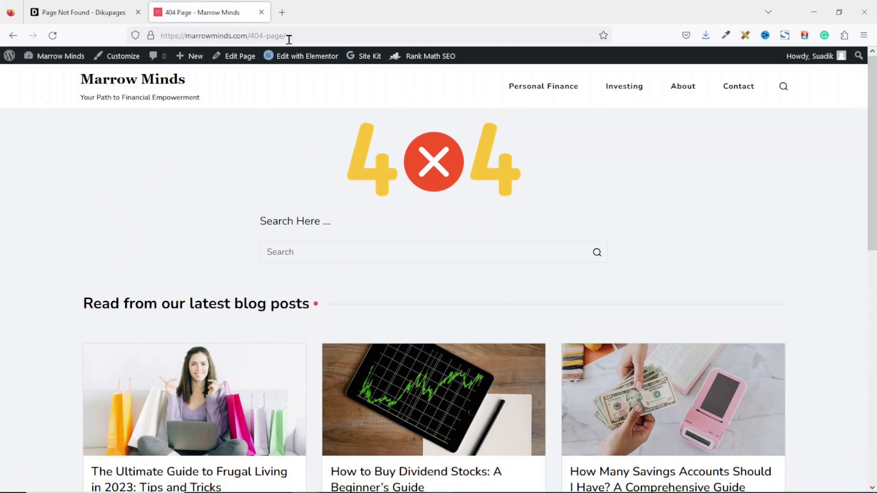
- Load the nonexistent address marrowminds.com/lkjiohdnf to check which page the site shows for a missing URL
{"action": "left_click_drag", "start_coordinate": [254, 38], "coordinate": [439, 45]}
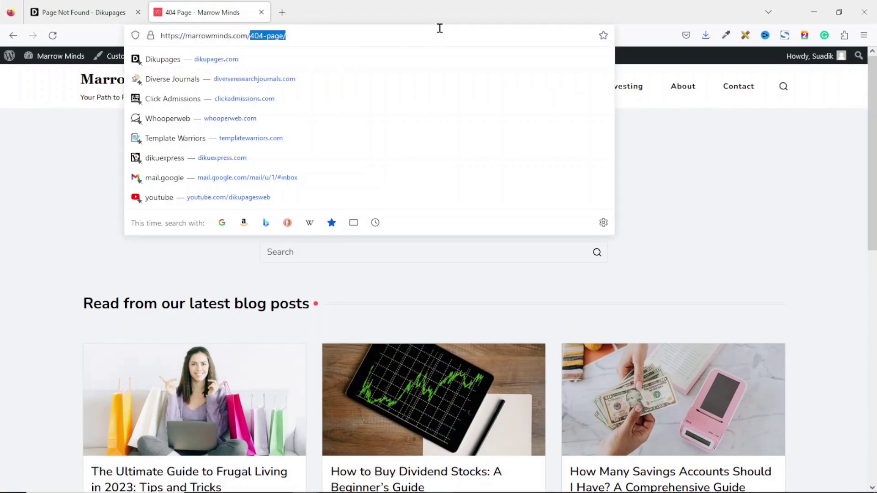
{"action": "key", "text": "BackSpace"}
{"action": "type", "text": "lkjiohdnf"}
{"action": "key", "text": "Return"}
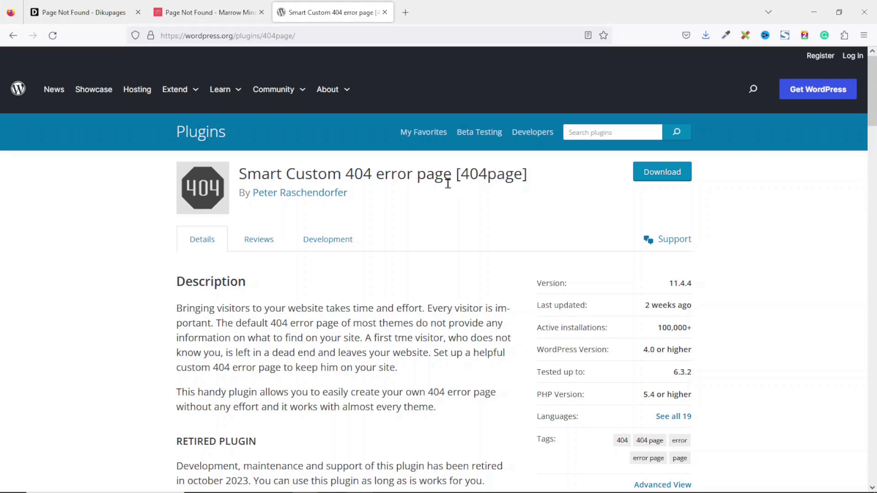
- Copy the plugin name "Smart Custom 404 error page" from its WordPress.org page and close that tab
{"action": "left_click_drag", "start_coordinate": [242, 175], "coordinate": [454, 175]}
{"action": "key", "text": "ctrl+c"}
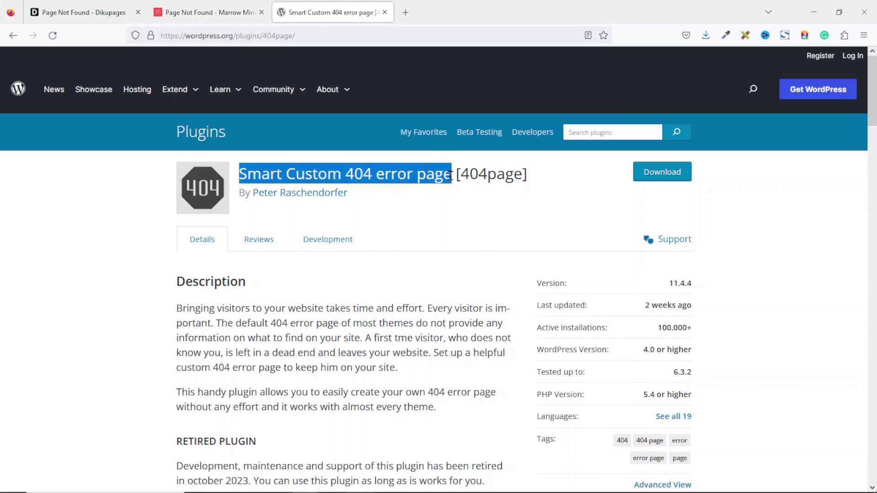
{"action": "left_click", "coordinate": [385, 12]}
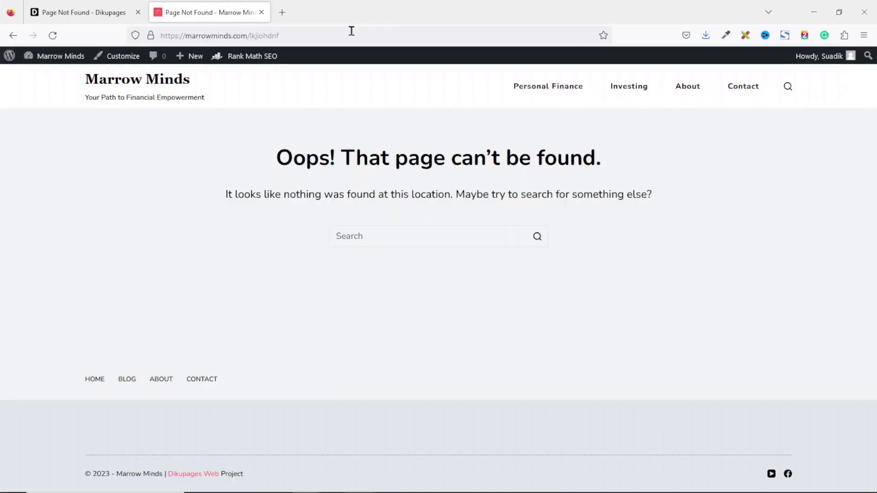
- Go to the Marrow Minds admin dashboard and open the page for adding new plugins
{"action": "left_click", "coordinate": [48, 58]}
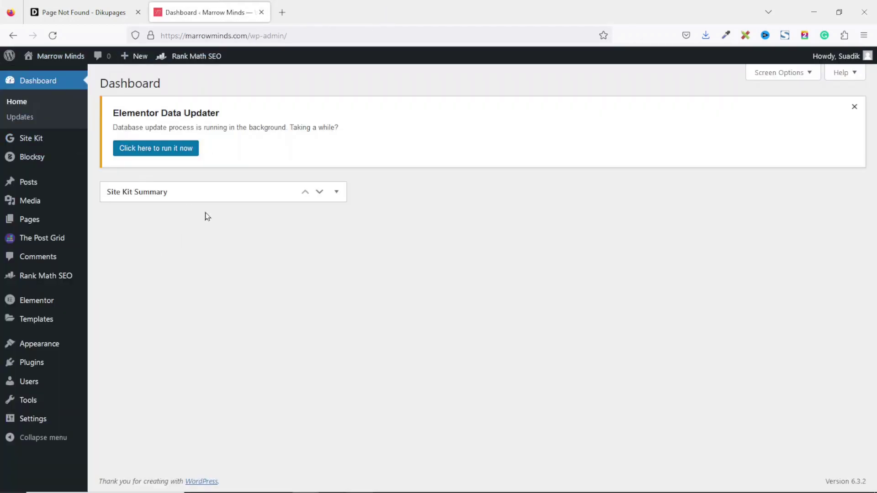
{"action": "mouse_move", "coordinate": [40, 348]}
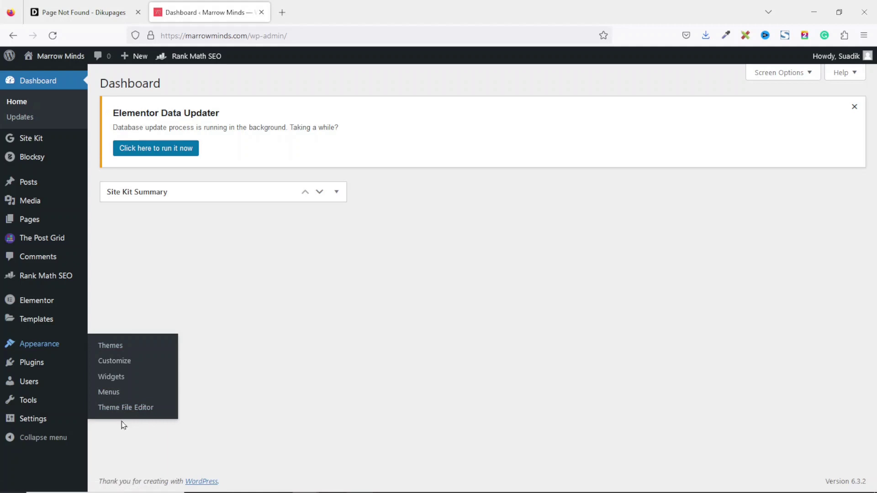
{"action": "mouse_move", "coordinate": [26, 370]}
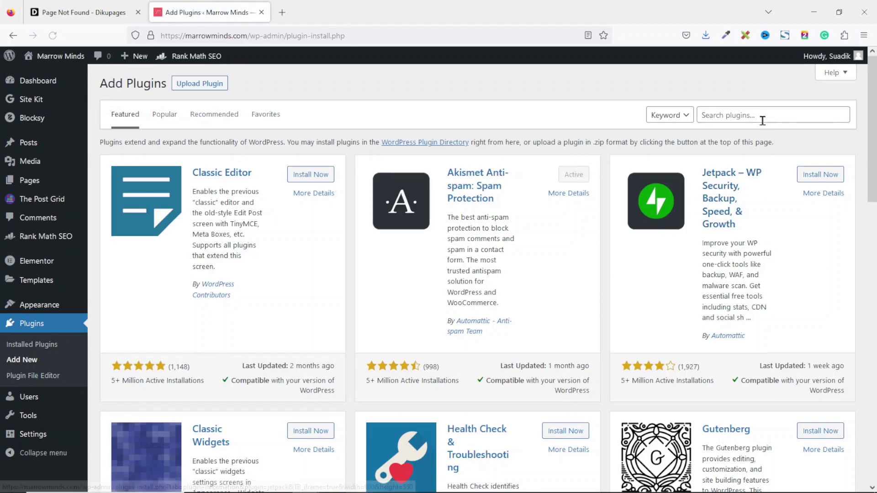
- Find the "Smart Custom 404 error page" plugin using the copied name, install it and activate it
{"action": "left_click", "coordinate": [762, 118]}
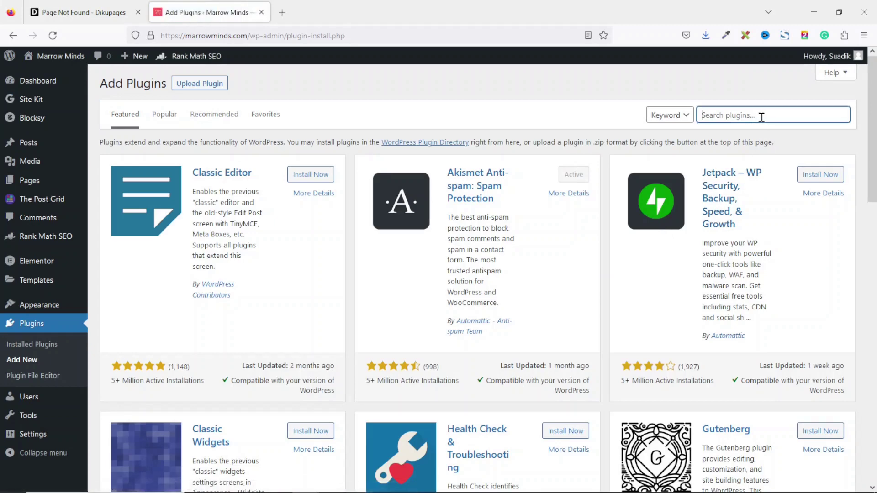
{"action": "key", "text": "ctrl+v"}
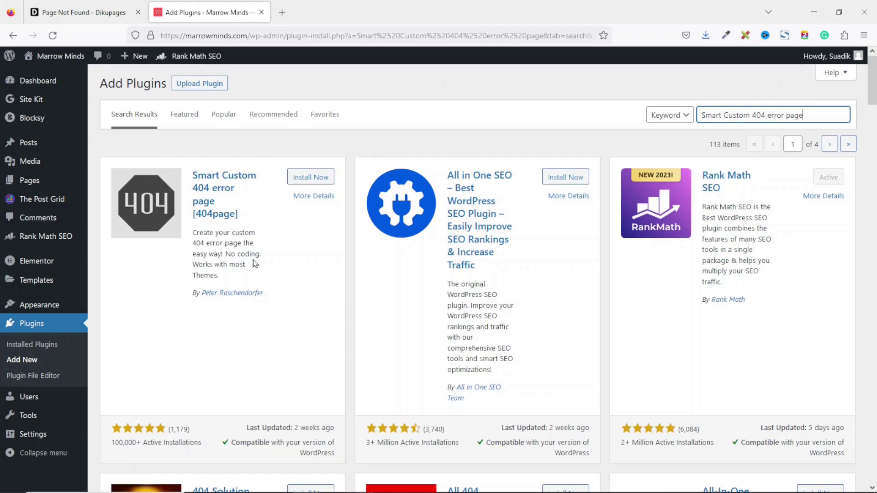
{"action": "left_click", "coordinate": [311, 177]}
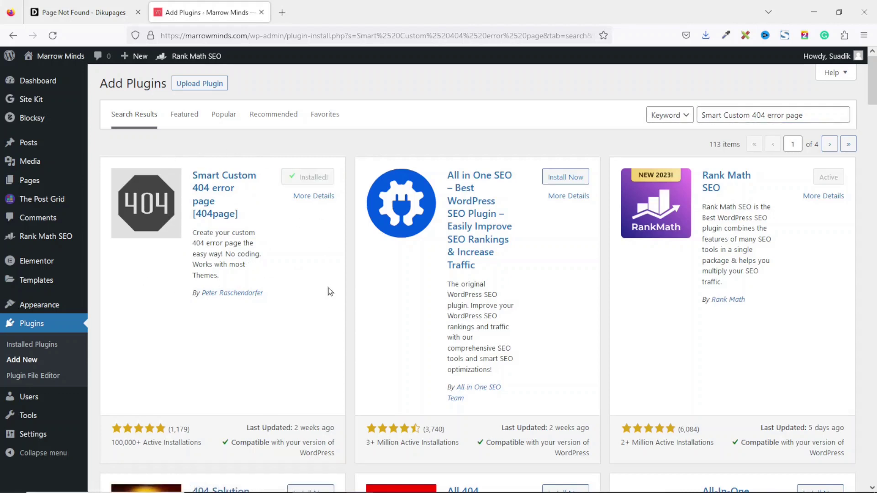
{"action": "left_click", "coordinate": [302, 177]}
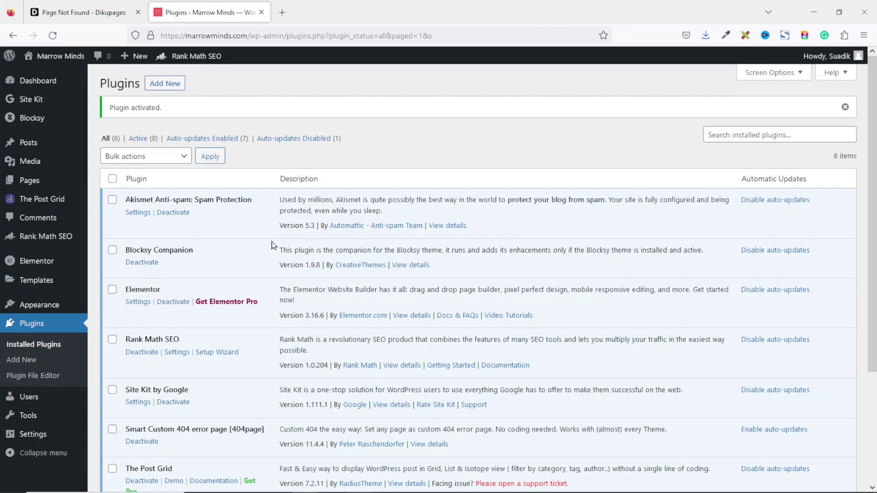
- In the plugin's 404 error page settings, set "404 Page" as the page displayed for 404 errors and save
{"action": "mouse_move", "coordinate": [35, 307]}
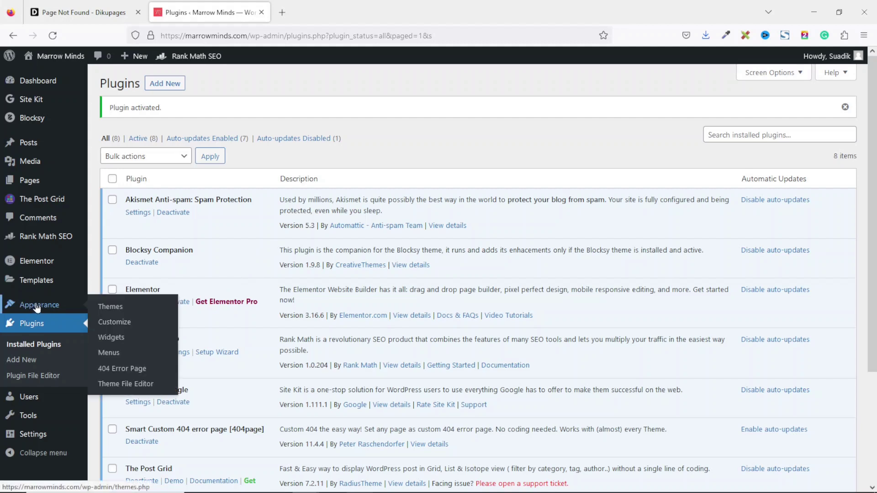
{"action": "left_click", "coordinate": [123, 375]}
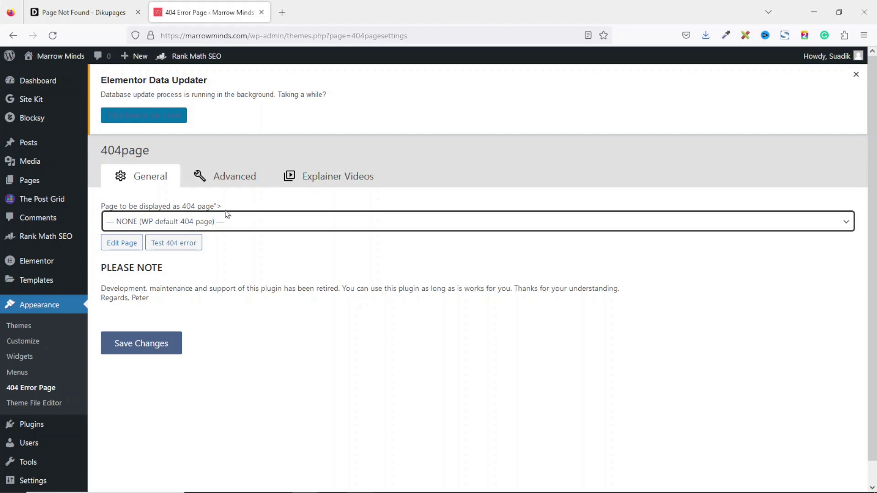
{"action": "left_click", "coordinate": [207, 224]}
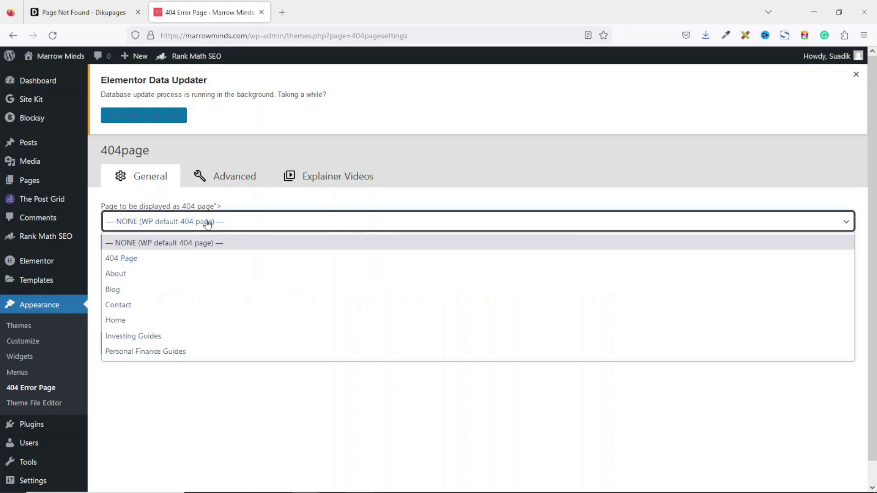
{"action": "left_click", "coordinate": [139, 259]}
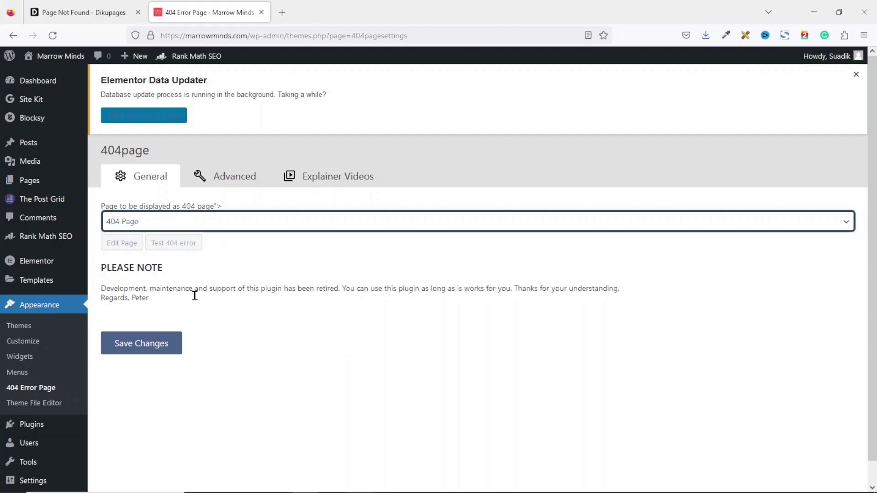
{"action": "left_click", "coordinate": [157, 344]}
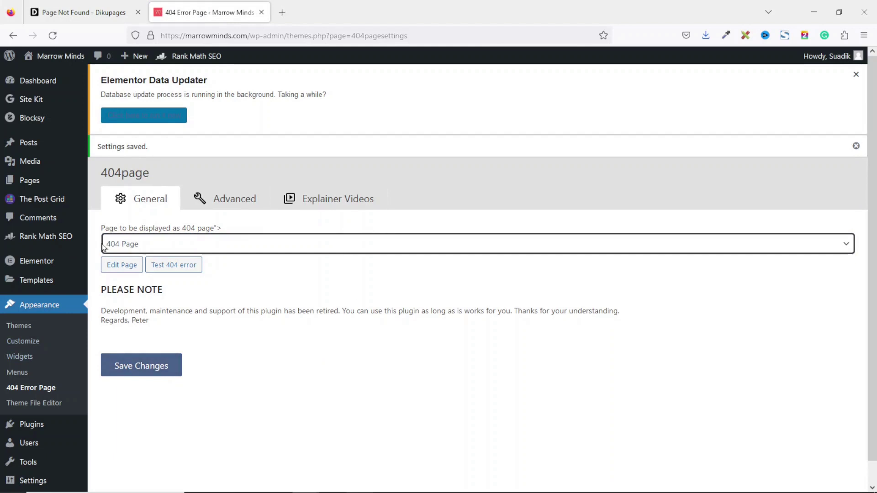
- Visit the live site, load the nonexistent address marrowminds.com/nsldkjflewkj and look over the error page shown
{"action": "left_click", "coordinate": [68, 62]}
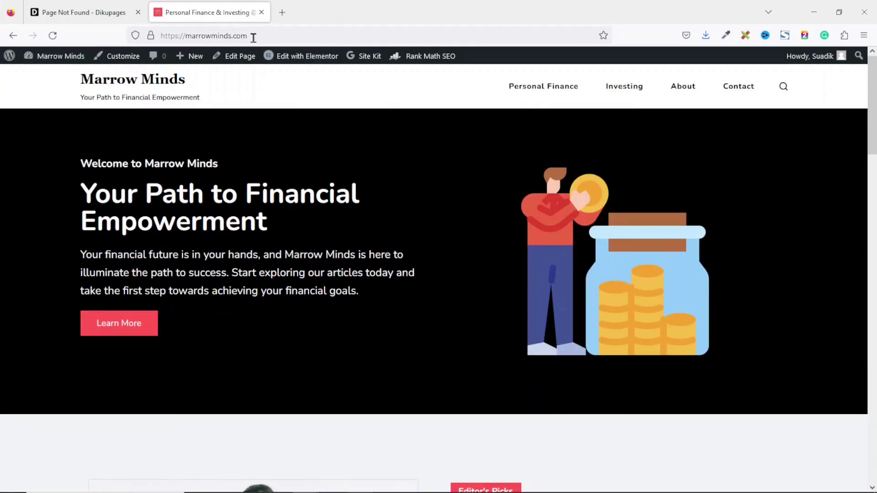
{"action": "left_click", "coordinate": [299, 36]}
{"action": "left_click", "coordinate": [302, 35]}
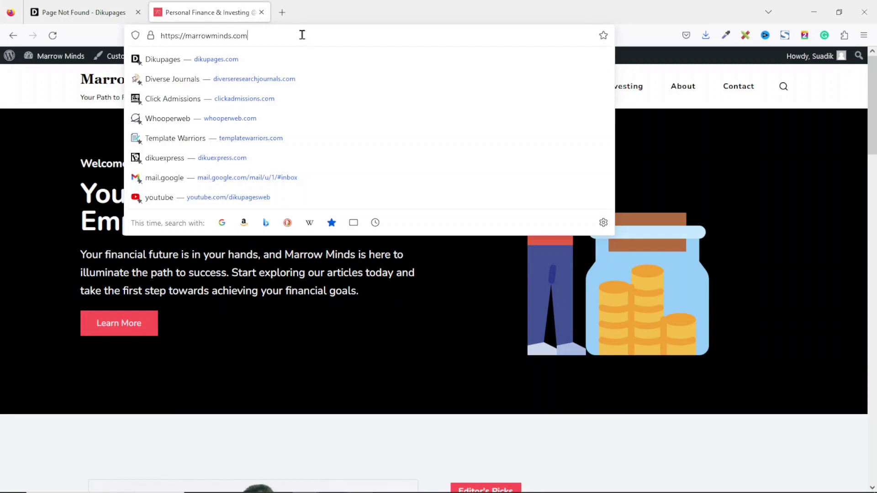
{"action": "type", "text": "/nsldkjflewkj"}
{"action": "key", "text": "Return"}
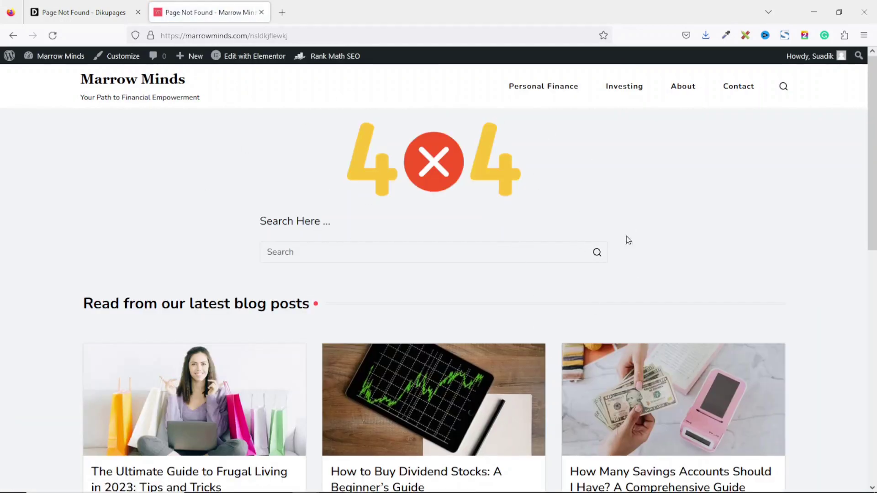
{"action": "scroll", "coordinate": [873, 137], "scroll_direction": "down", "scroll_amount": 3}
{"action": "scroll", "coordinate": [873, 137], "scroll_direction": "up", "scroll_amount": 3}
{"action": "mouse_move", "coordinate": [874, 77]}
{"action": "left_mouse_down"}
{"action": "mouse_move", "coordinate": [873, 309]}
{"action": "mouse_move", "coordinate": [871, 70]}
{"action": "left_mouse_up"}
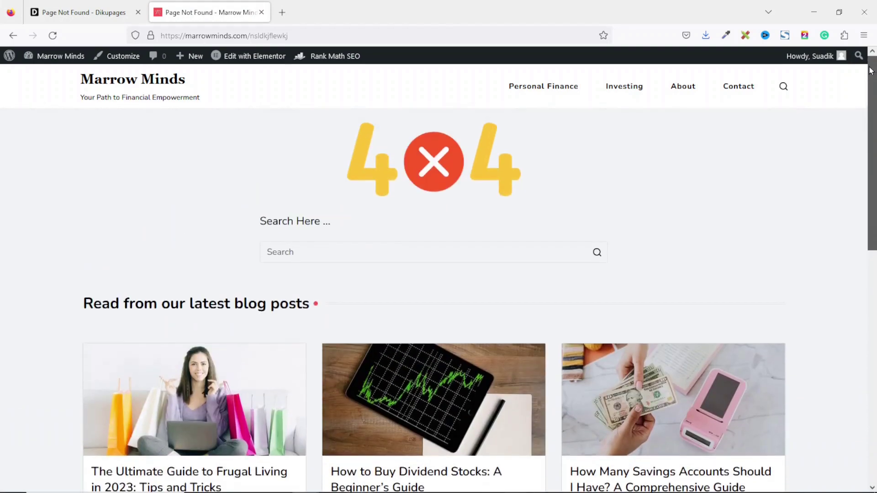